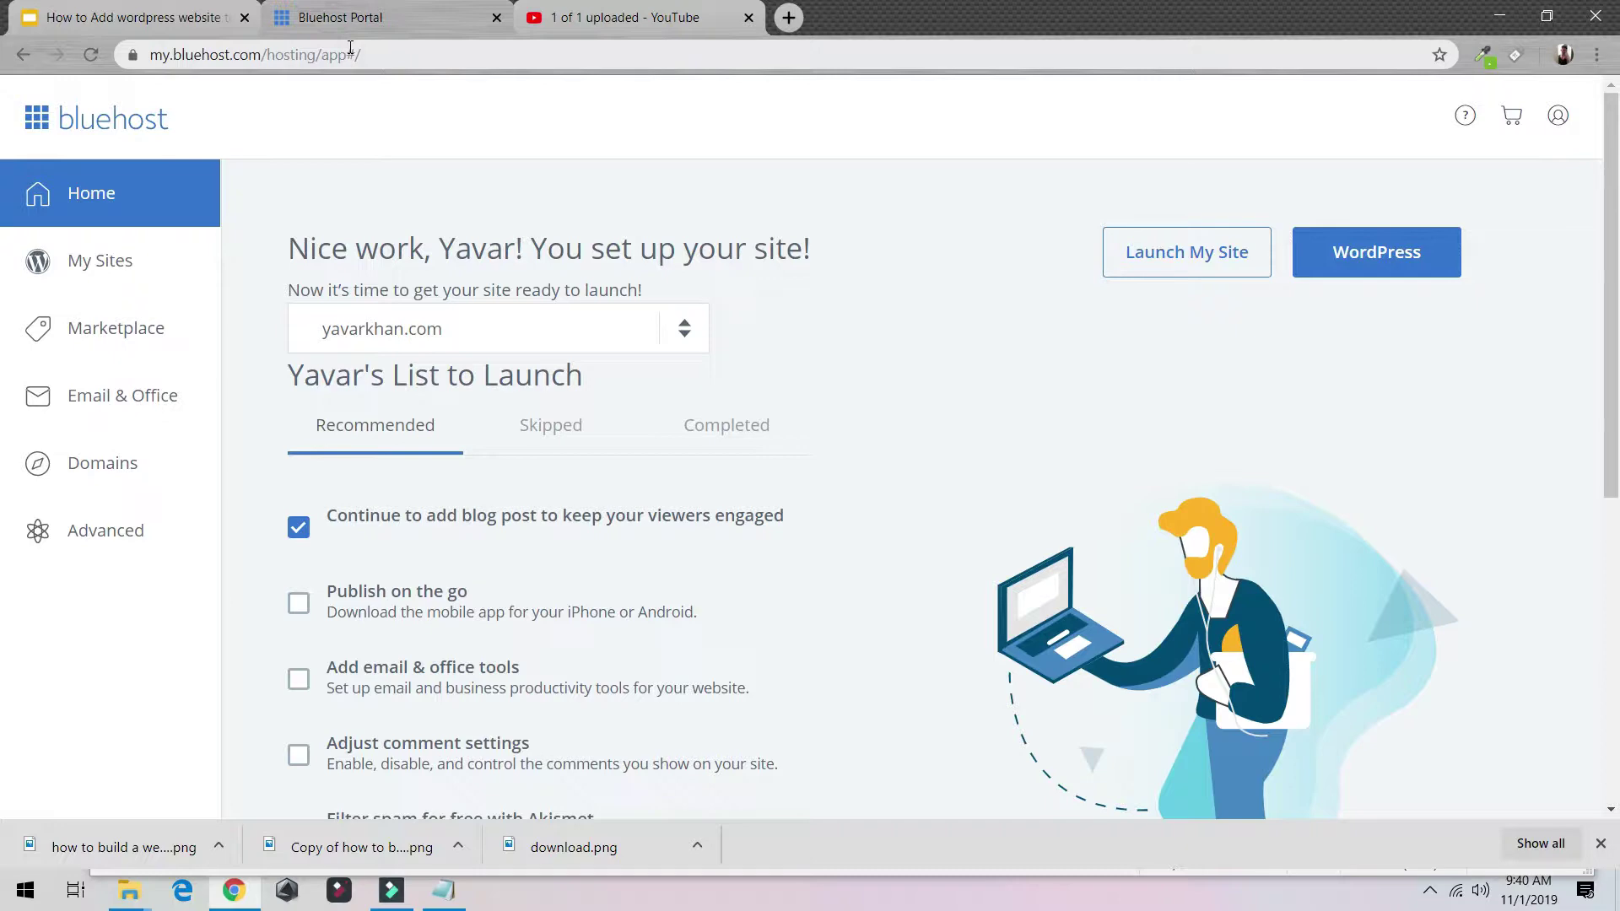
- Open wordpress.org in a new browser tab and review its recommended web hosts on the Hosting page
{"action": "key", "text": "ctrl+t"}
{"action": "type", "text": "word"}
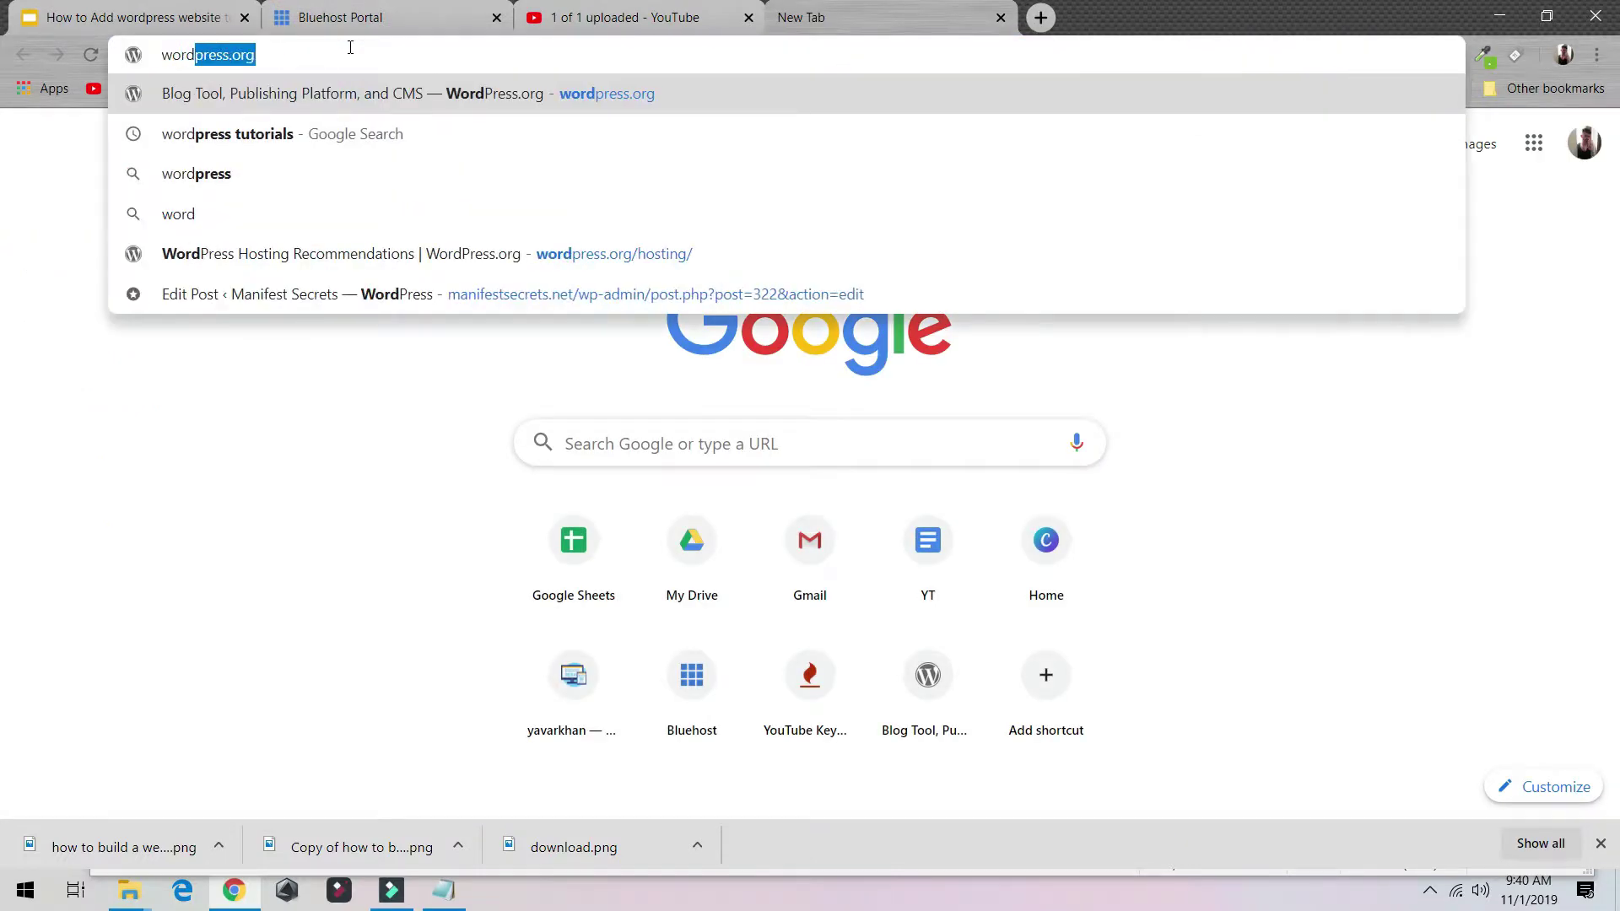
{"action": "key", "text": "Return"}
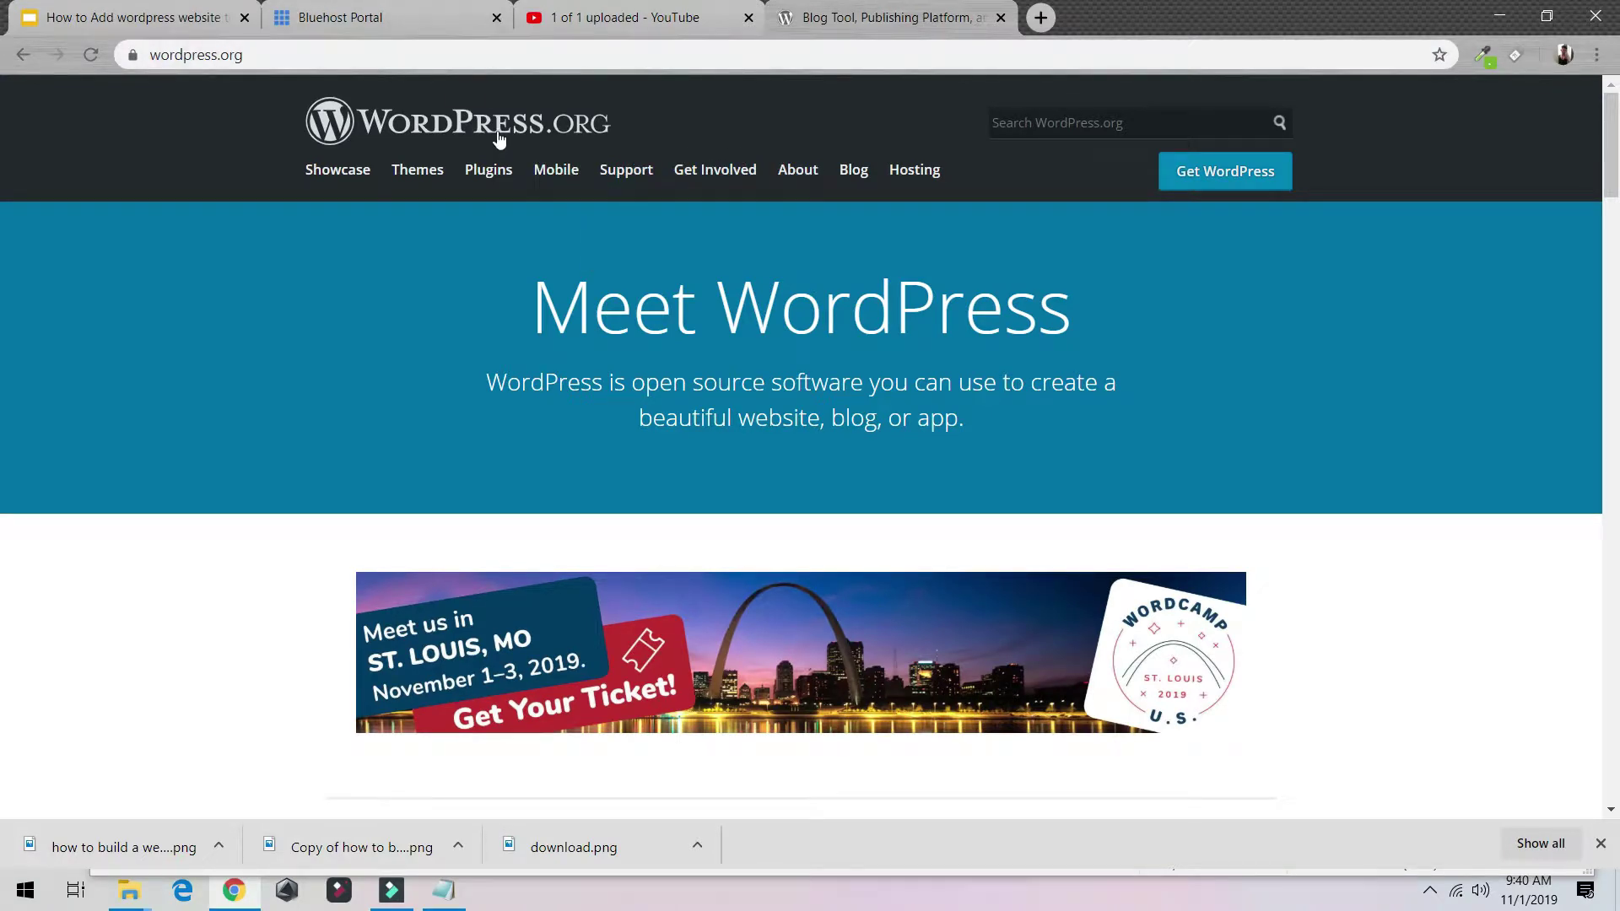
{"action": "mouse_move", "coordinate": [668, 171]}
{"action": "left_click", "coordinate": [912, 171]}
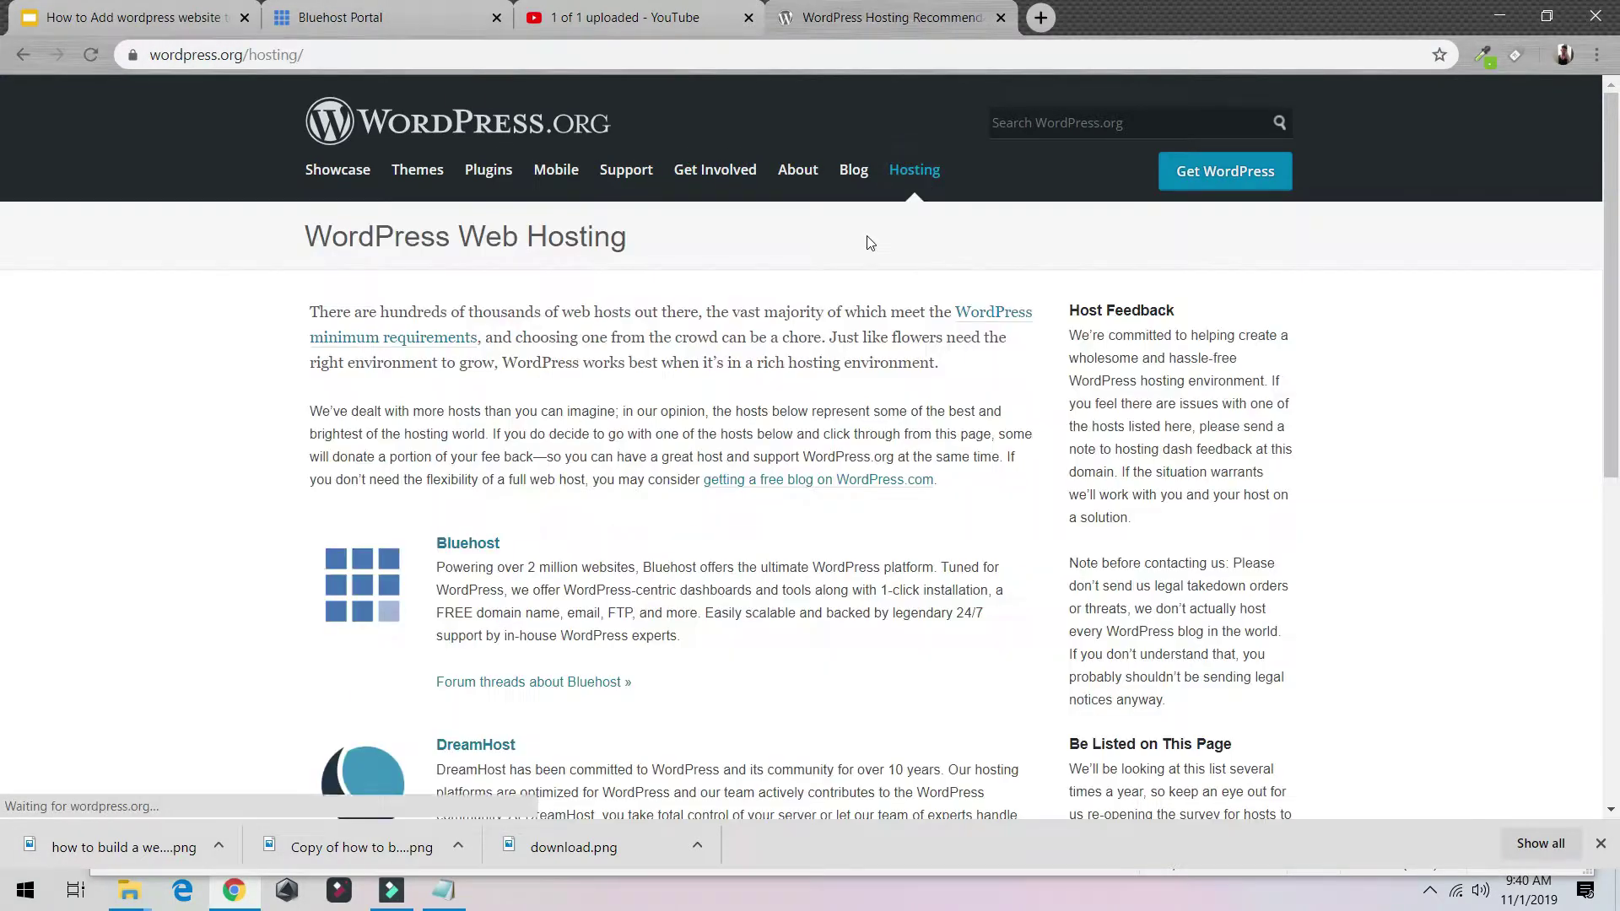
{"action": "scroll", "coordinate": [552, 591], "scroll_direction": "down", "scroll_amount": 5}
{"action": "scroll", "coordinate": [565, 591], "scroll_direction": "up", "scroll_amount": 5}
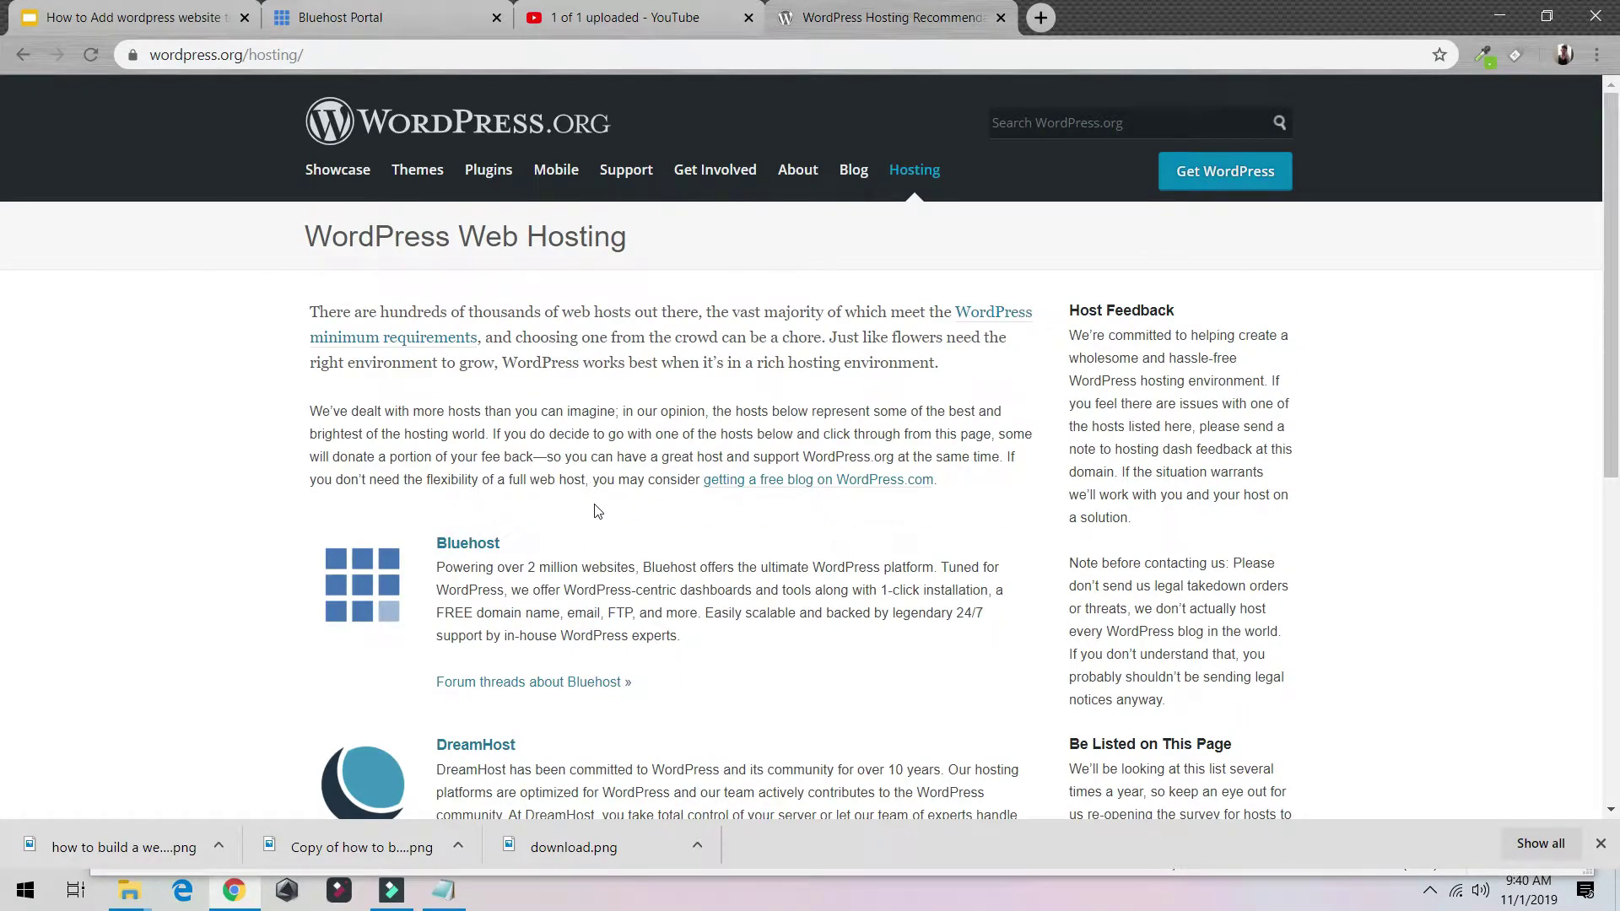
- Check the Bluehost portal's home page and open the owner's live website in a new browser tab
{"action": "left_click", "coordinate": [348, 27]}
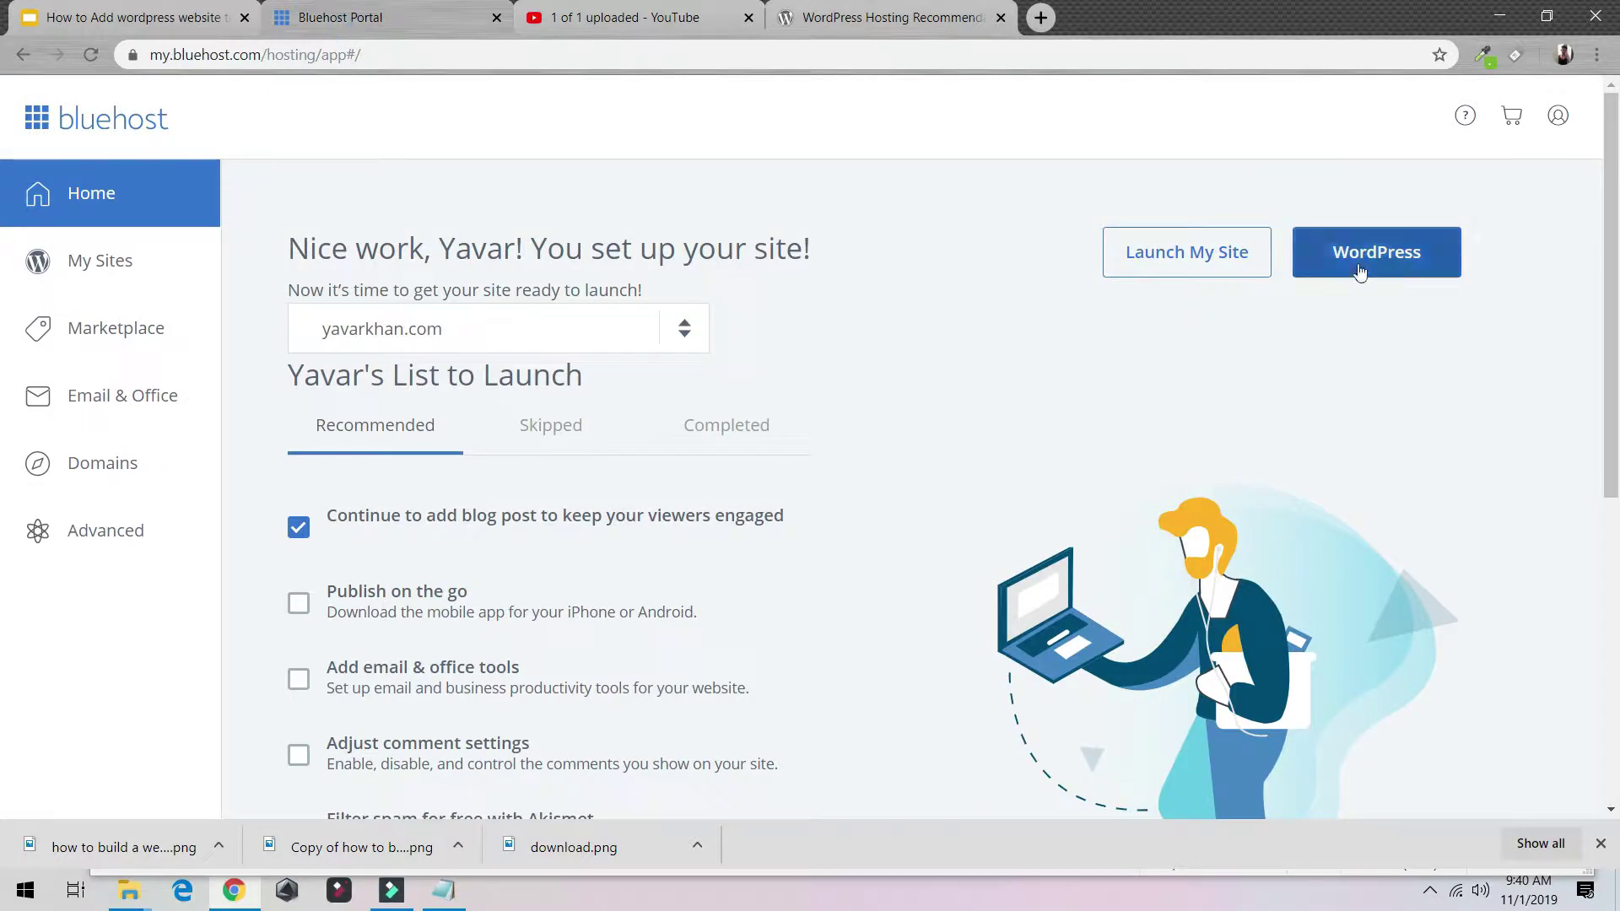
{"action": "left_click", "coordinate": [1041, 17]}
{"action": "type", "text": "yavarkhan.com"}
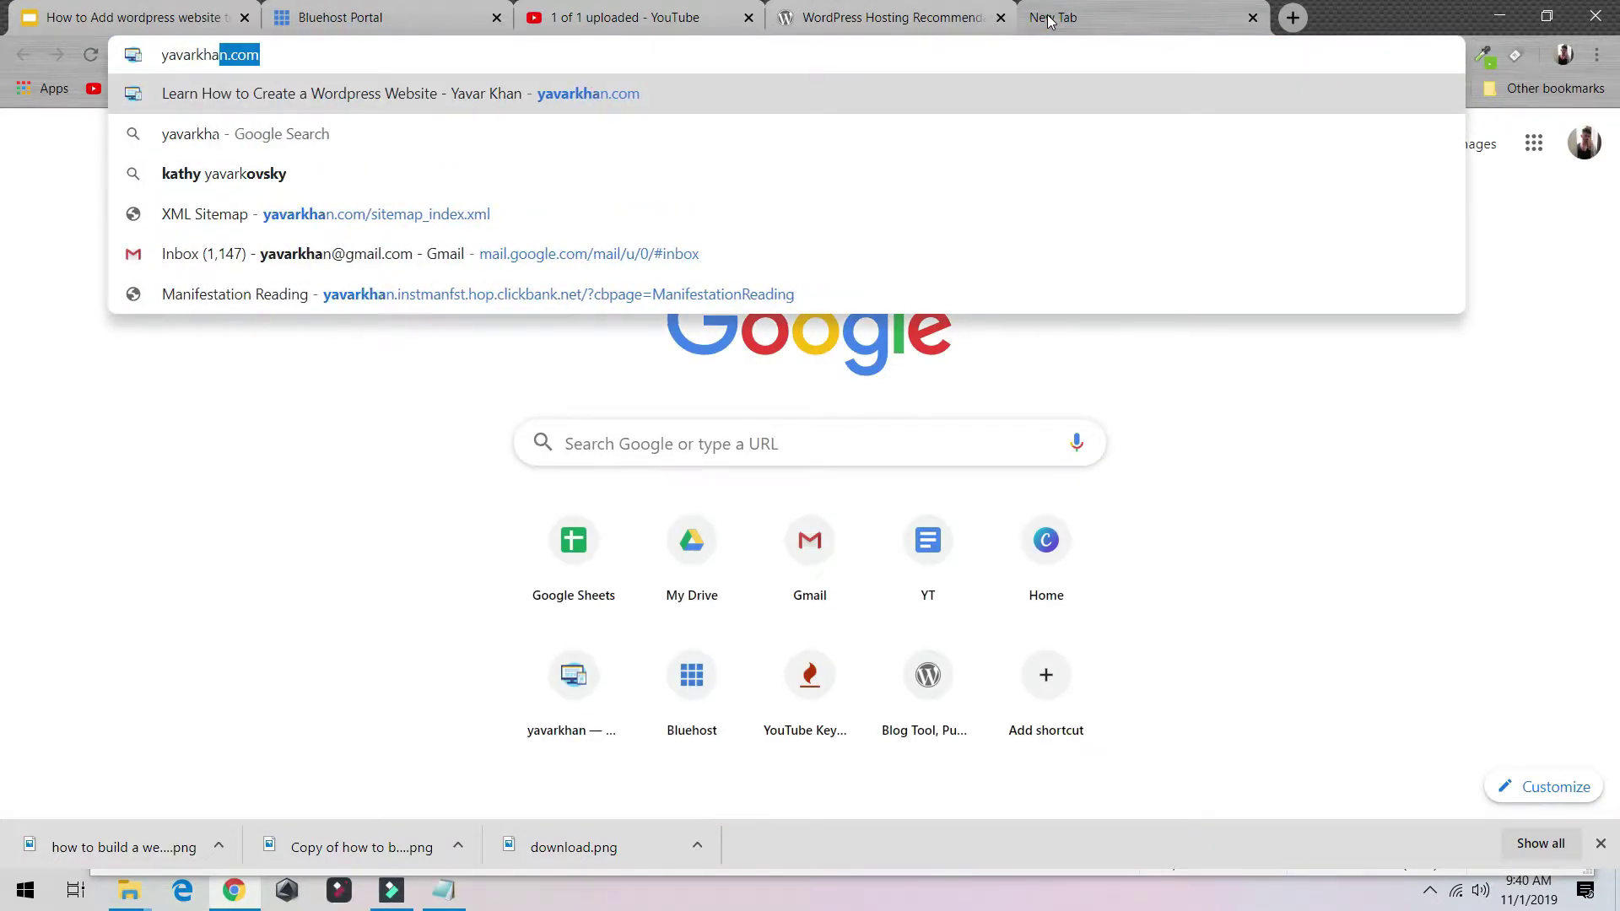
{"action": "key", "text": "Return"}
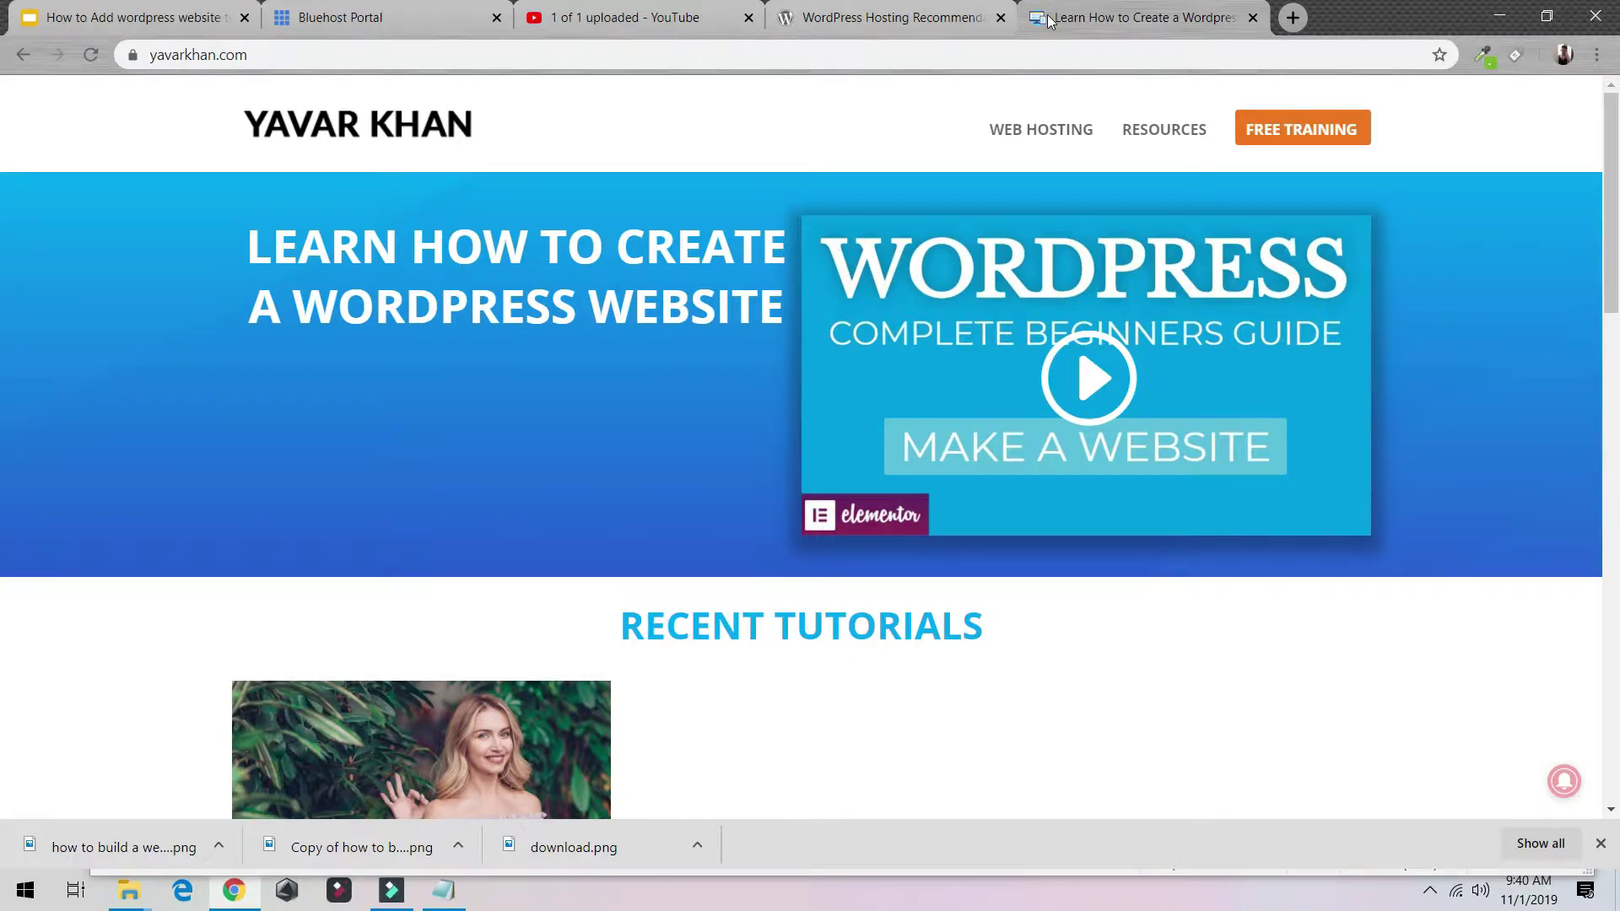
- Open bluehost.com in a new incognito window and bring up the shared hosting plans
{"action": "key", "text": "ctrl+shift+n"}
{"action": "type", "text": "blue"}
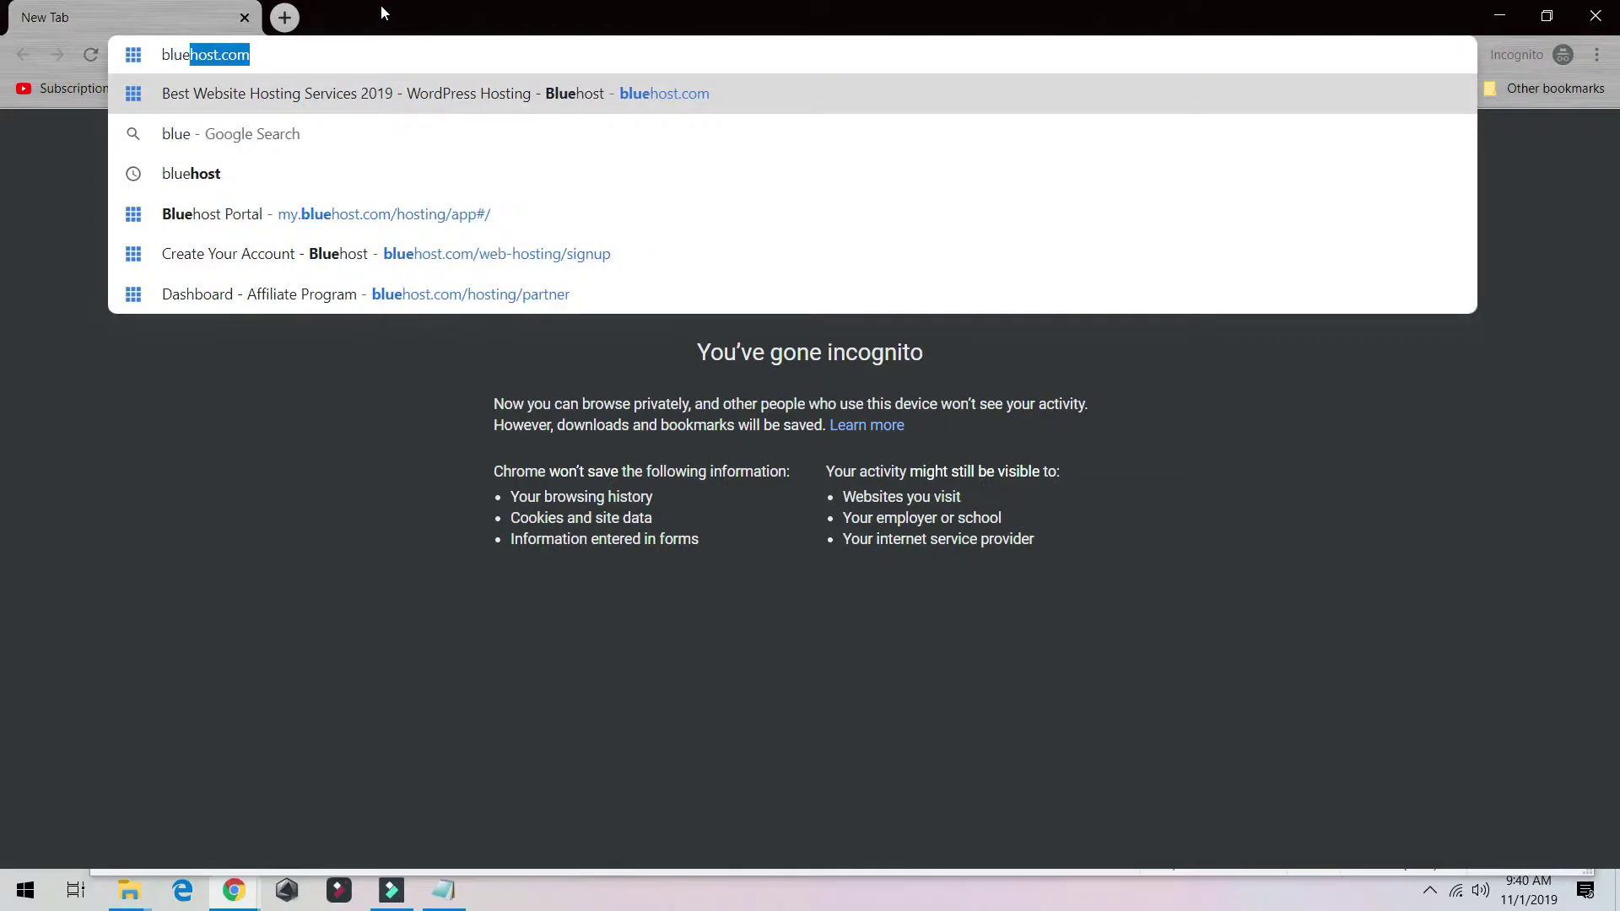
{"action": "key", "text": "Return"}
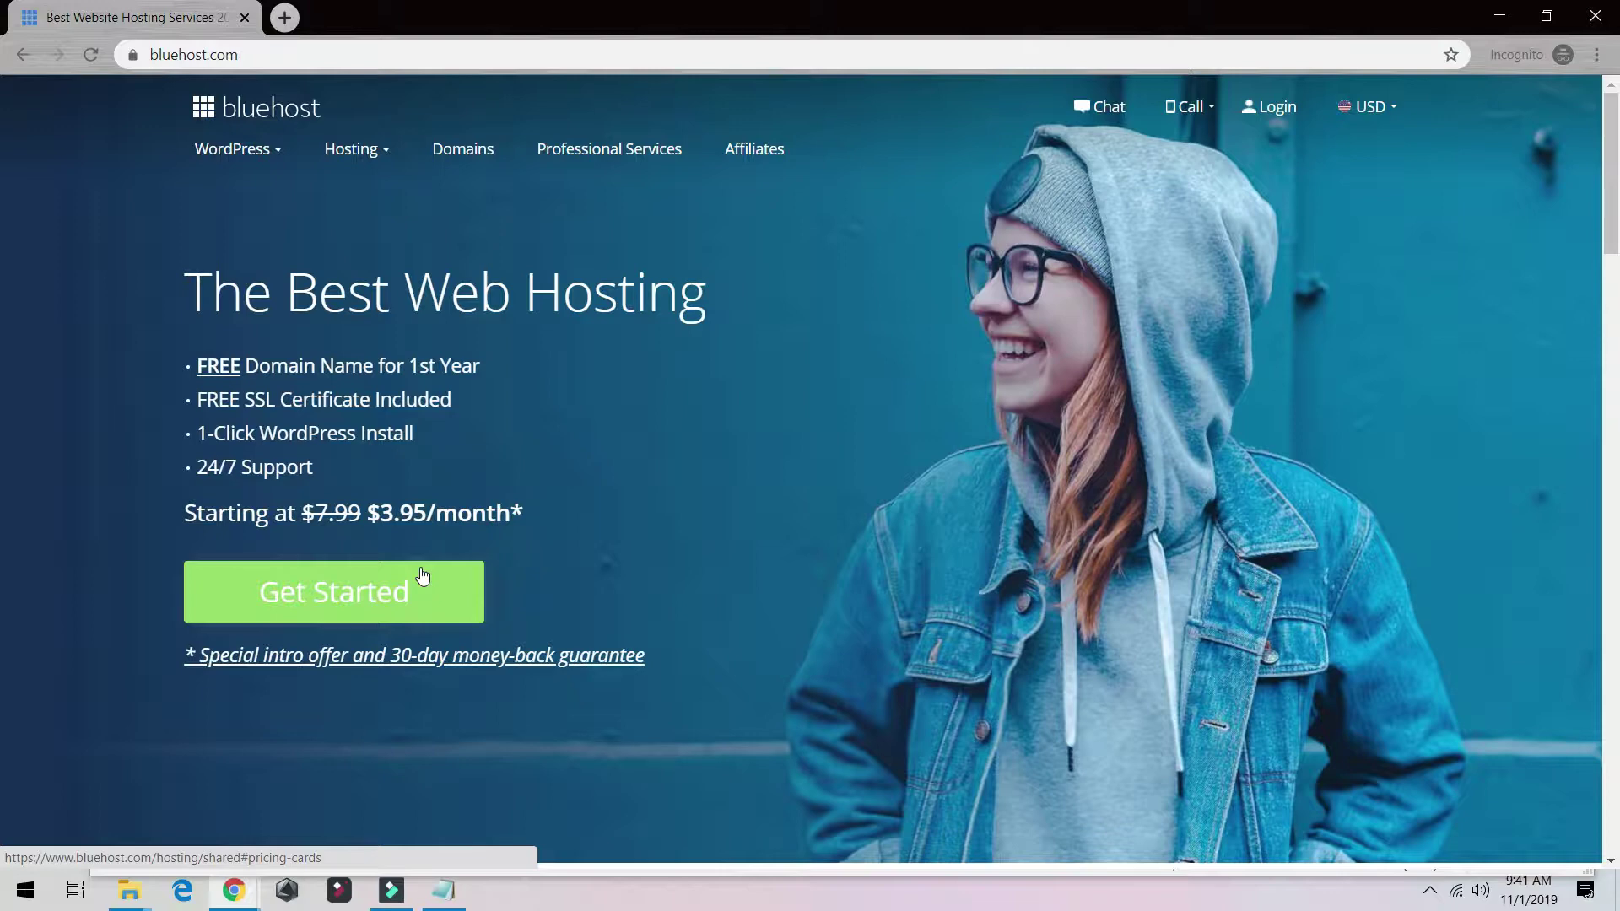
{"action": "left_click", "coordinate": [417, 593]}
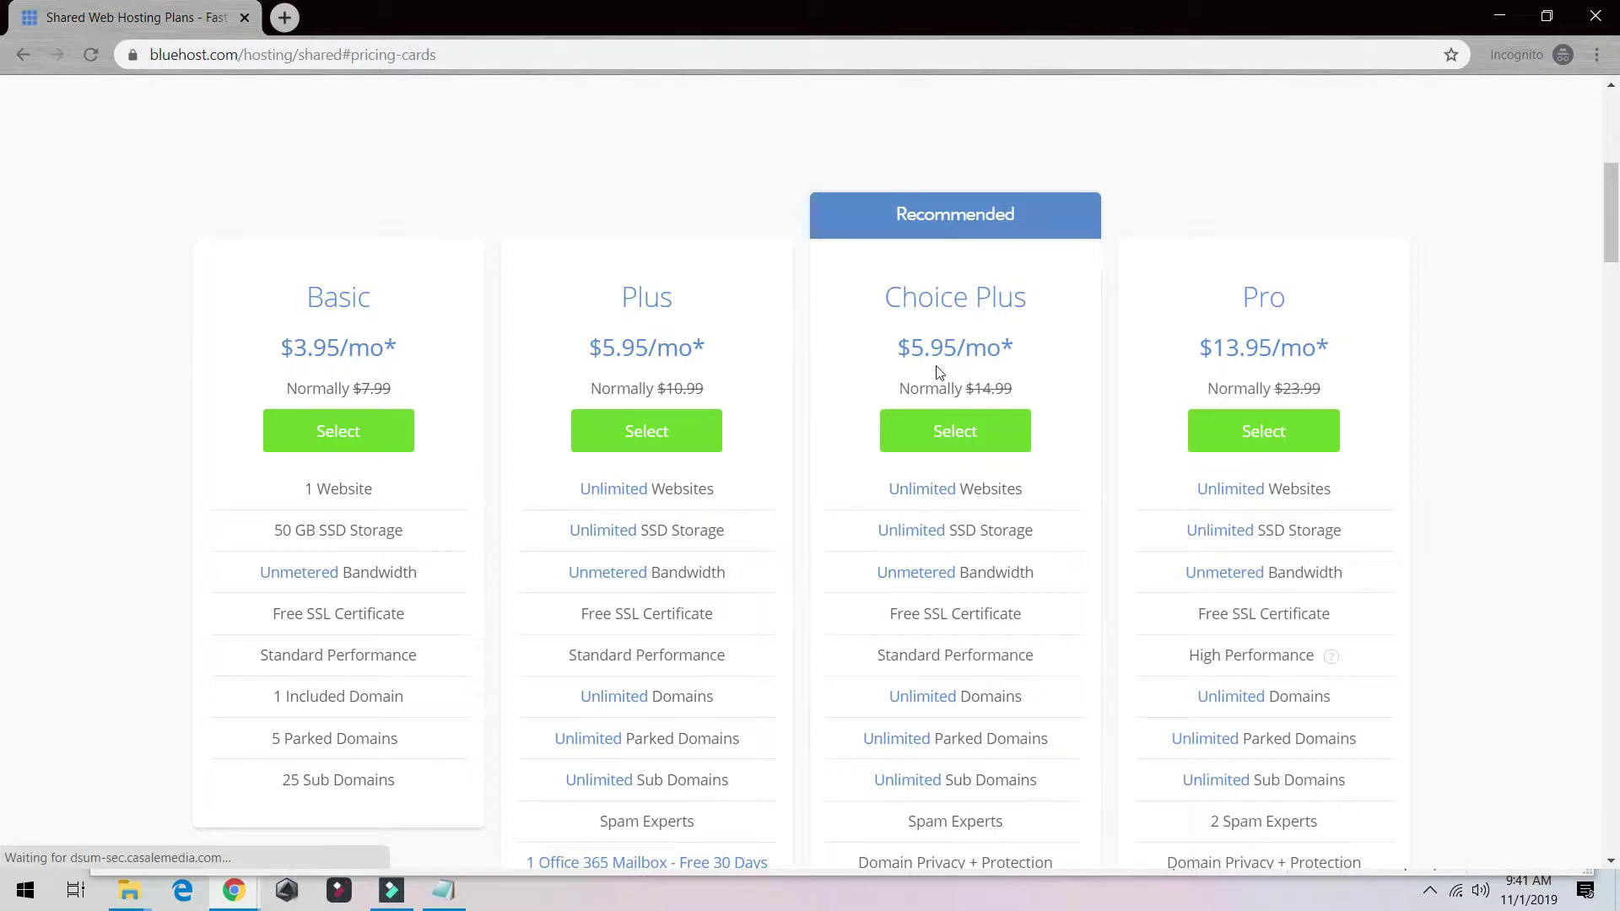
- Compare the hosting plans' features, highlight Unlimited Websites under Choice Plus, and select the Choice Plus plan
{"action": "scroll", "coordinate": [951, 428], "scroll_direction": "down", "scroll_amount": 2}
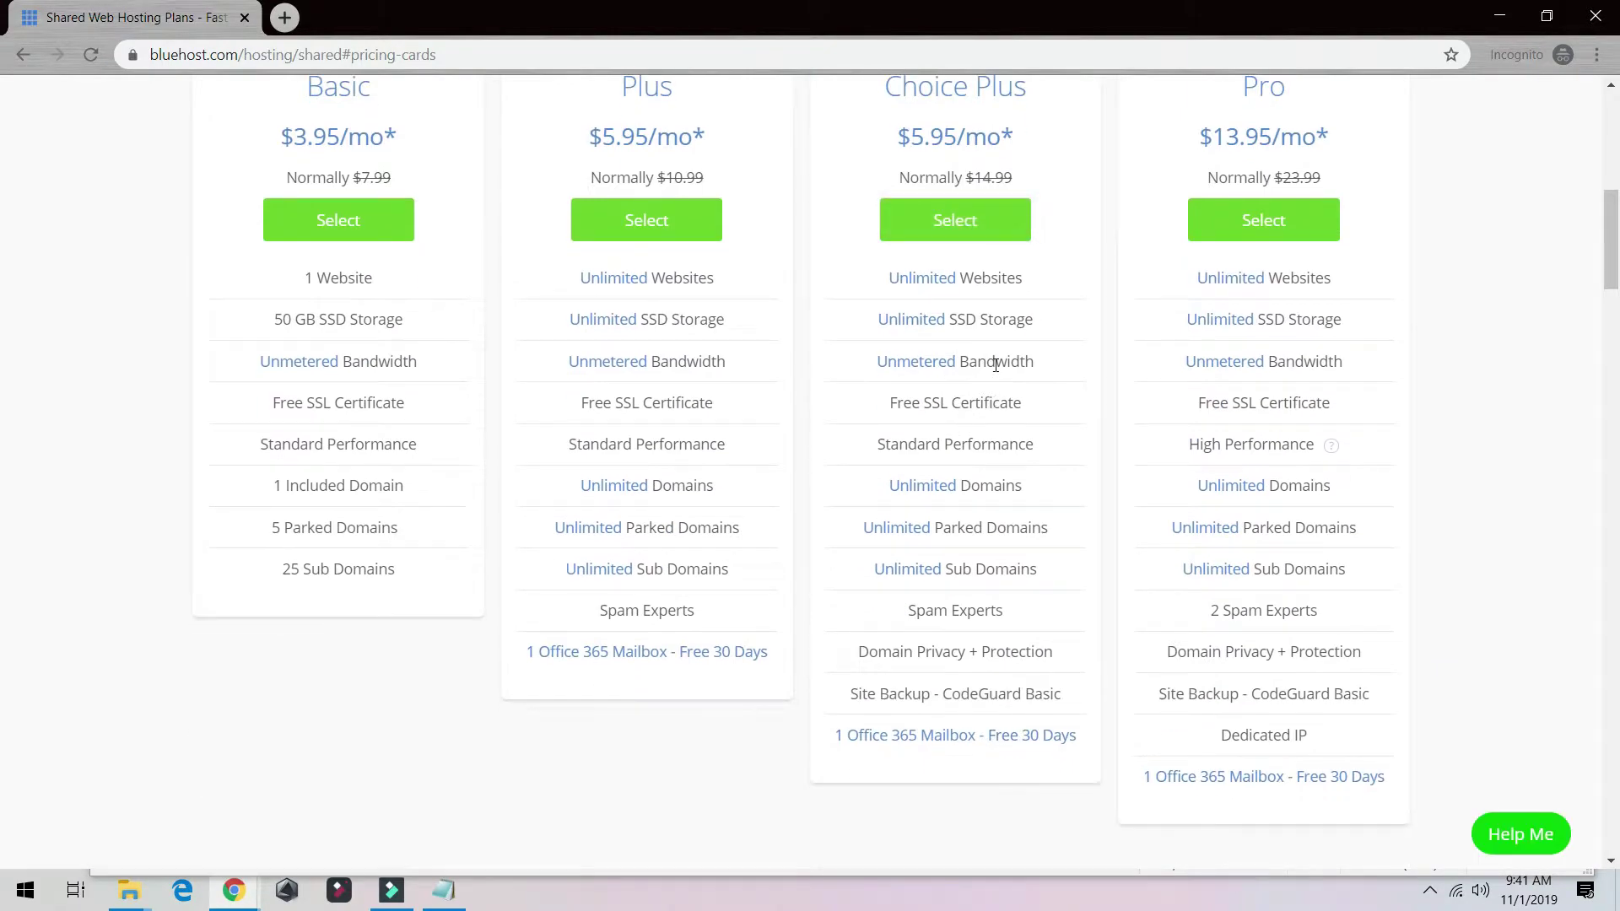
{"action": "left_click_drag", "start_coordinate": [1046, 279], "coordinate": [893, 277]}
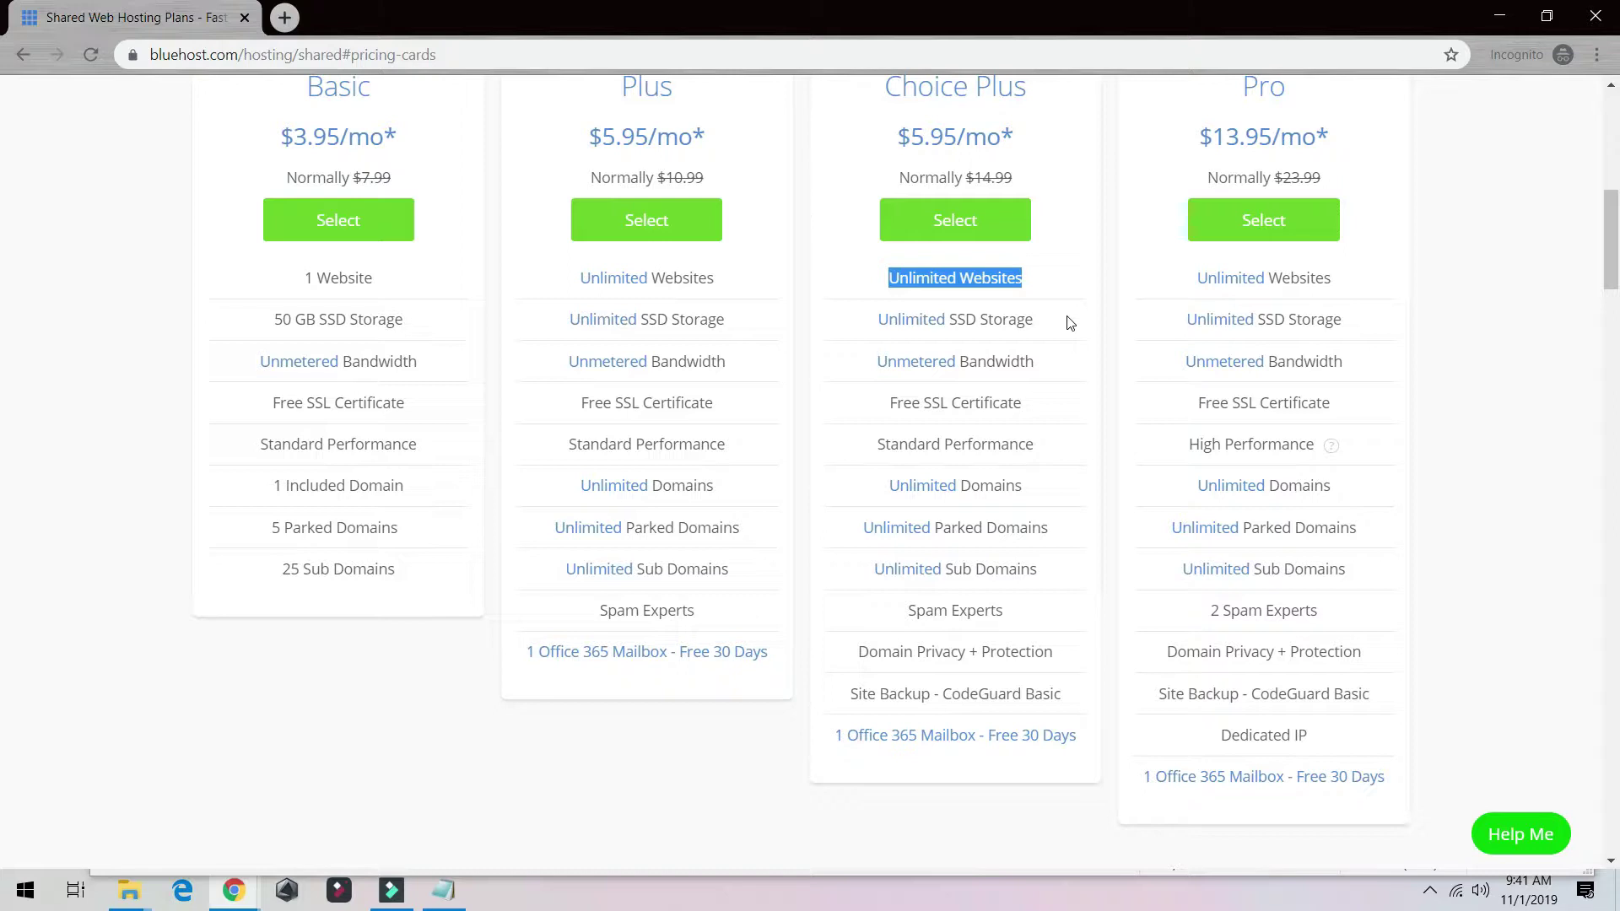
{"action": "left_click", "coordinate": [950, 228]}
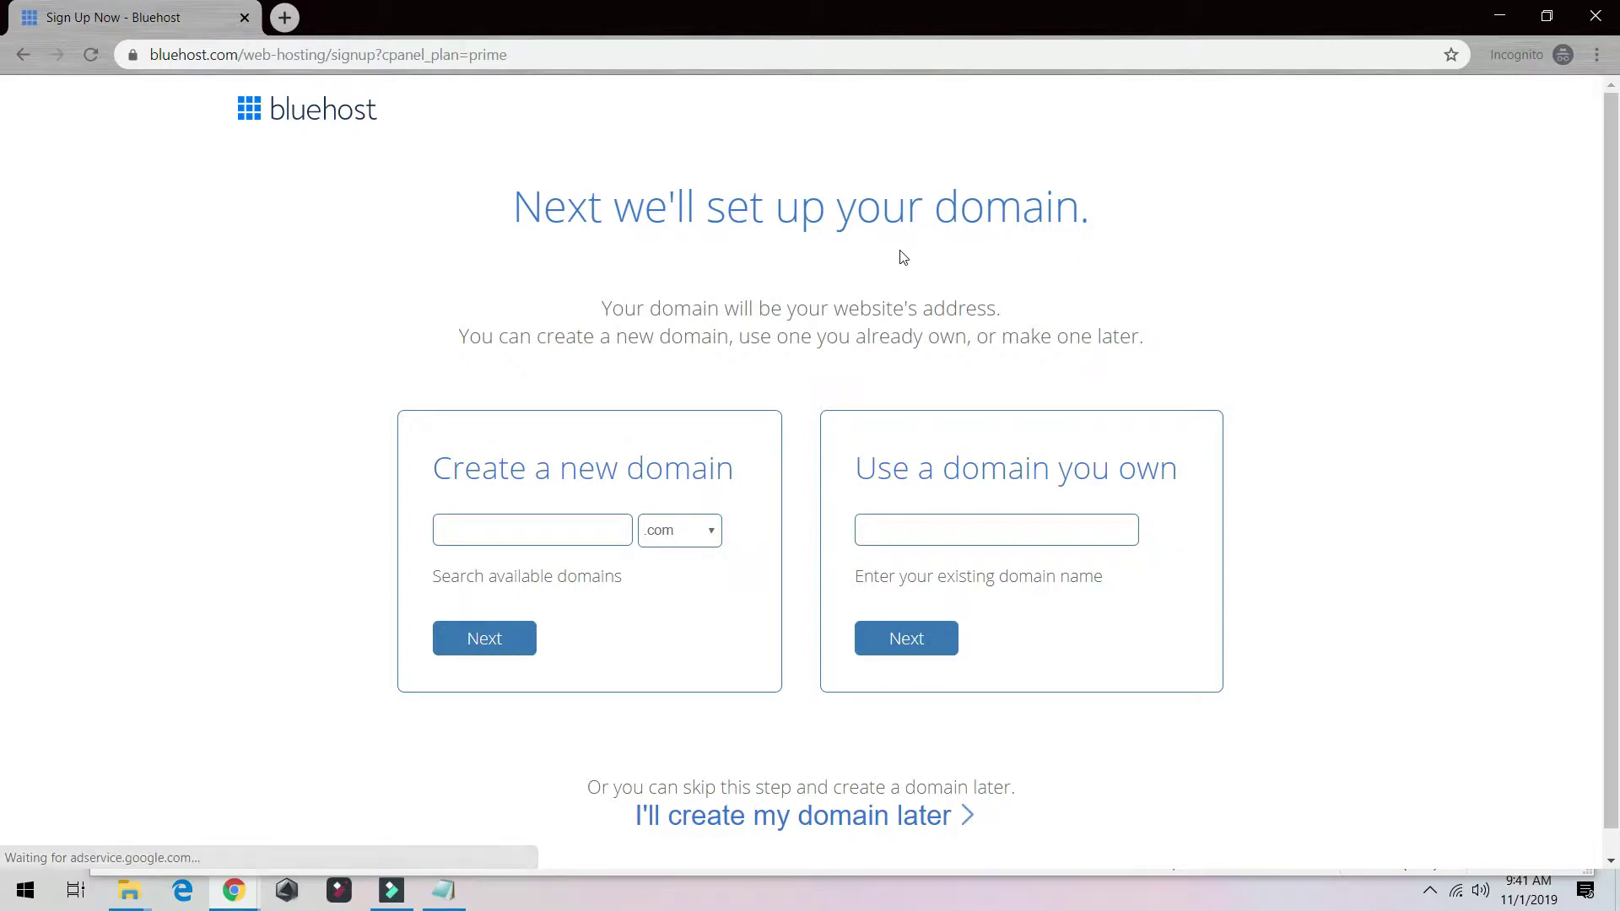
- Request a new .com domain made of the owner's name followed by 212312 and continue to account creation
{"action": "left_click", "coordinate": [1012, 518]}
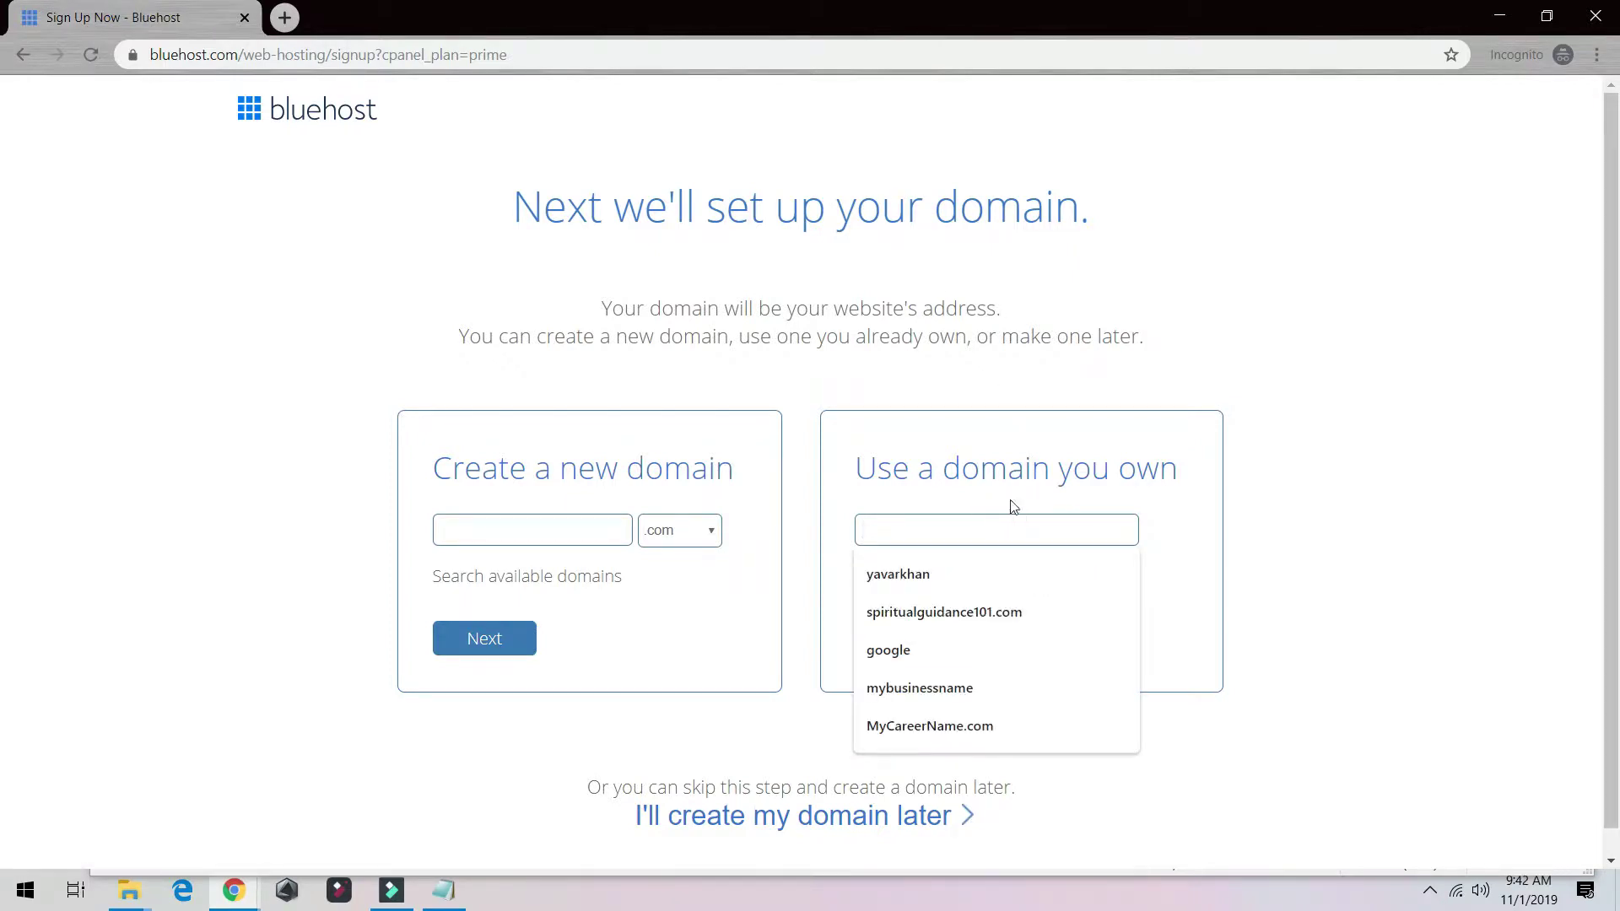
{"action": "left_click", "coordinate": [591, 523]}
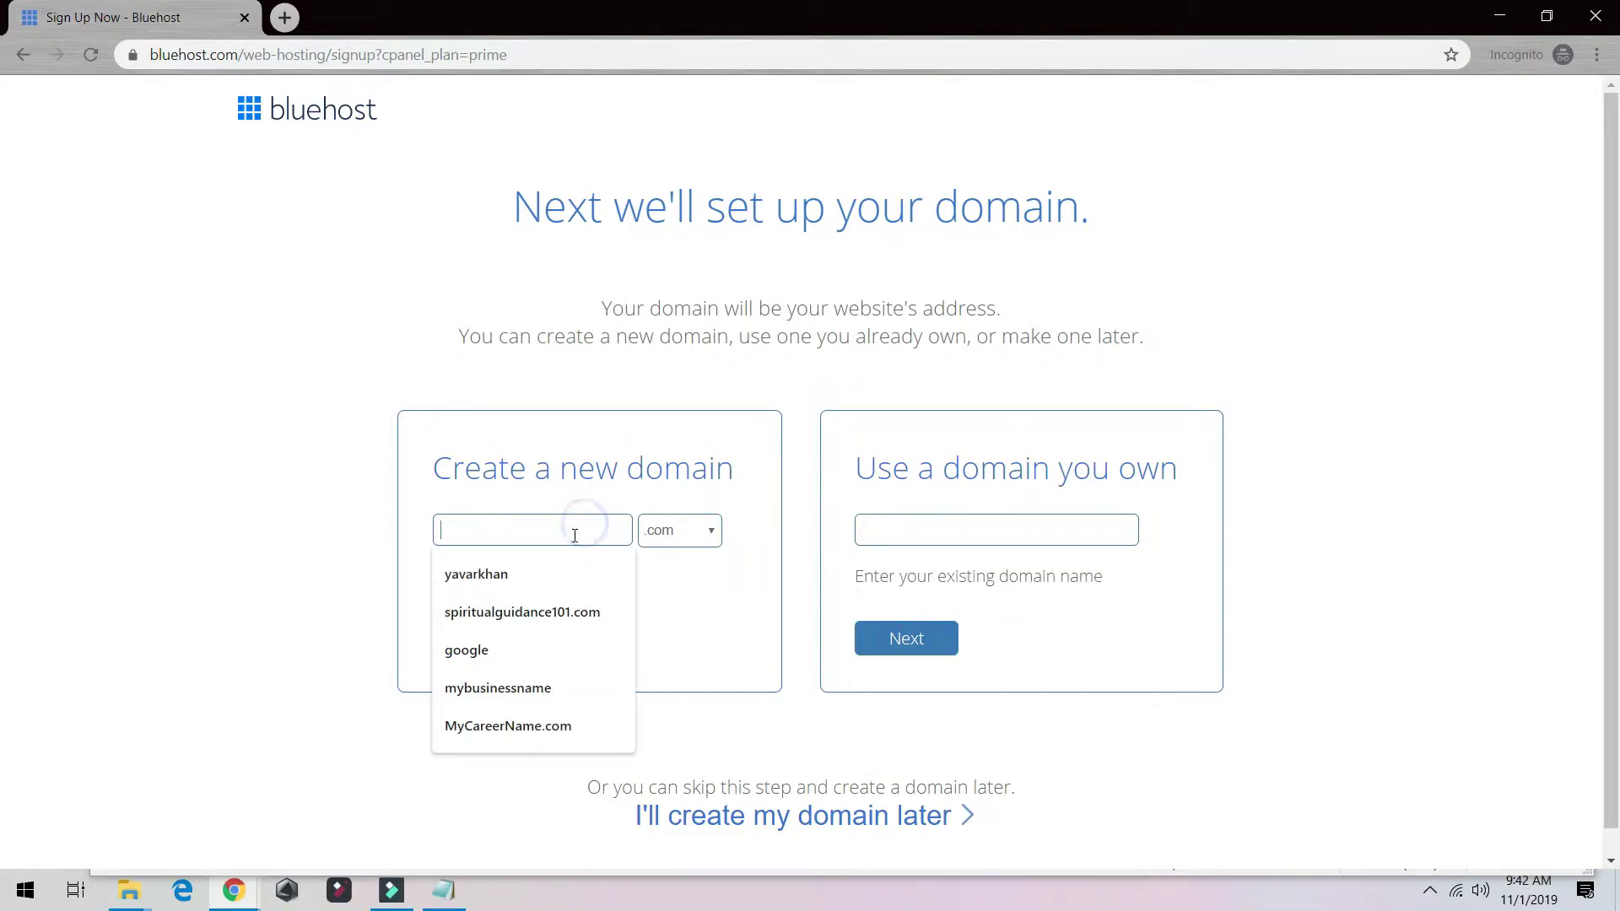
{"action": "left_click", "coordinate": [540, 574]}
{"action": "type", "text": "212312"}
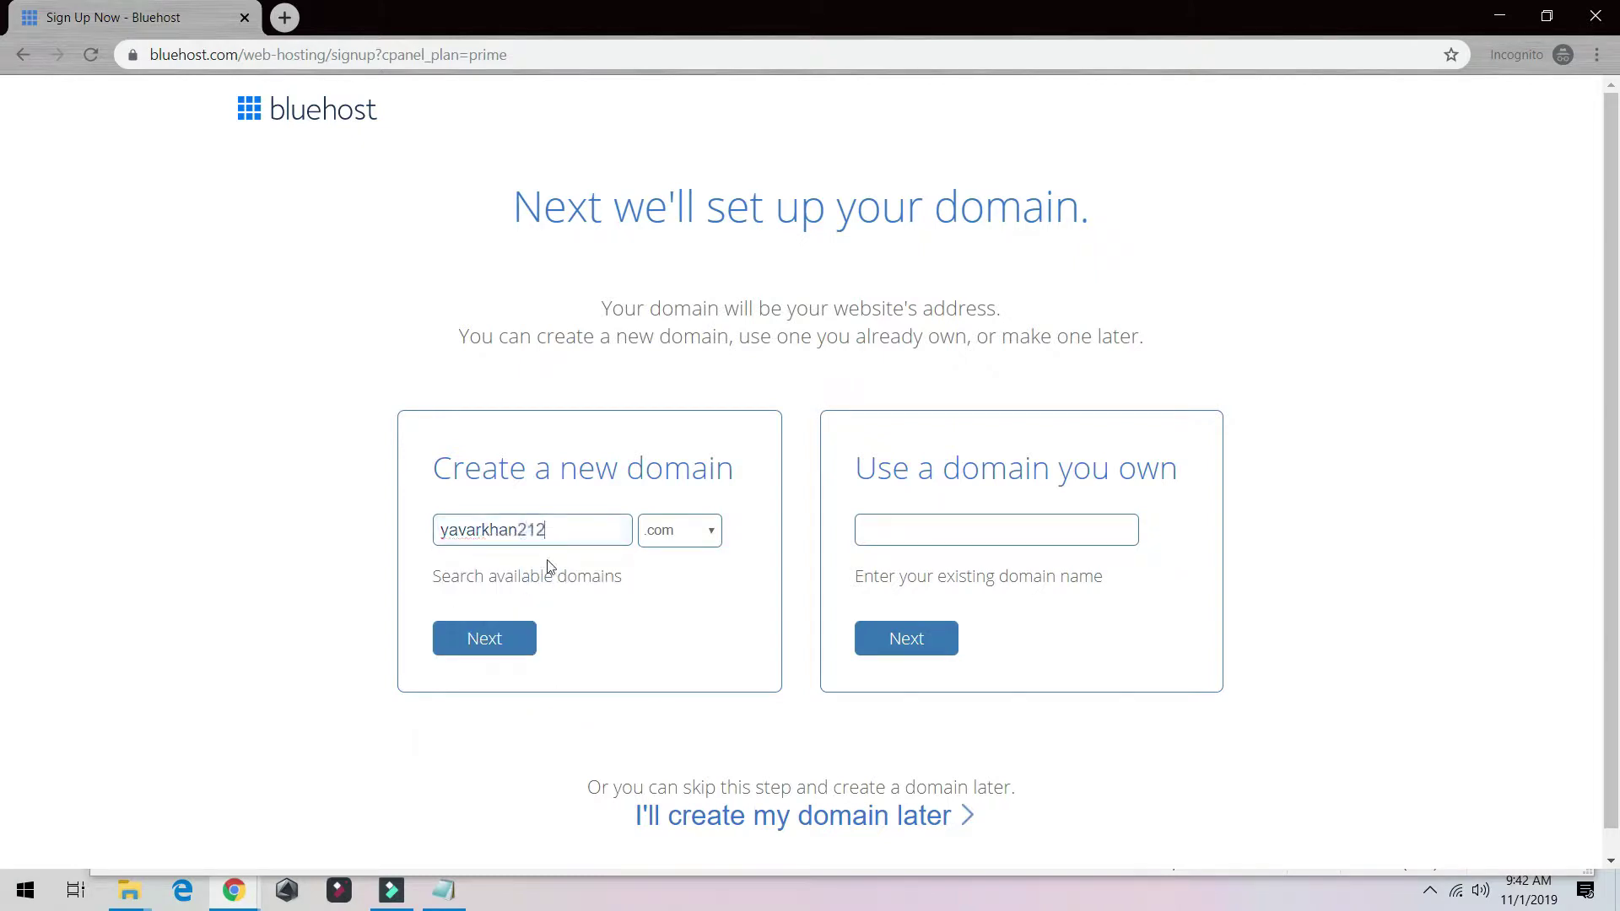
{"action": "left_click", "coordinate": [516, 636]}
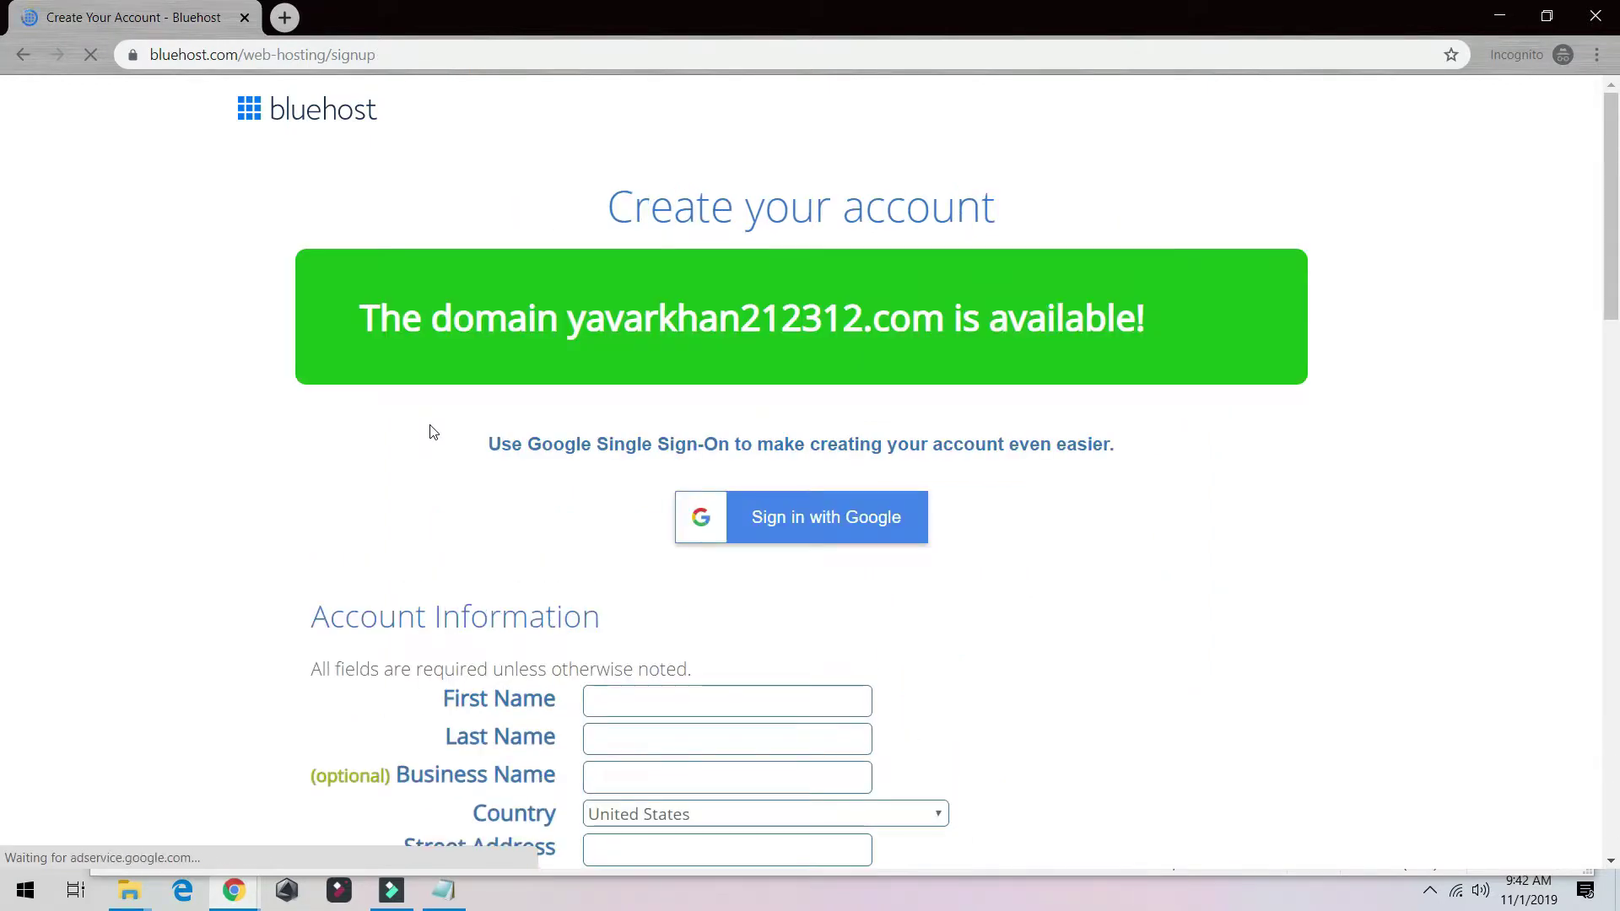
- Review the sign-up form's package options and add the 1 Office 365 Mailbox 30 Day Free Trial
{"action": "scroll", "coordinate": [434, 430], "scroll_direction": "down", "scroll_amount": 20}
{"action": "scroll", "coordinate": [434, 428], "scroll_direction": "up", "scroll_amount": 9}
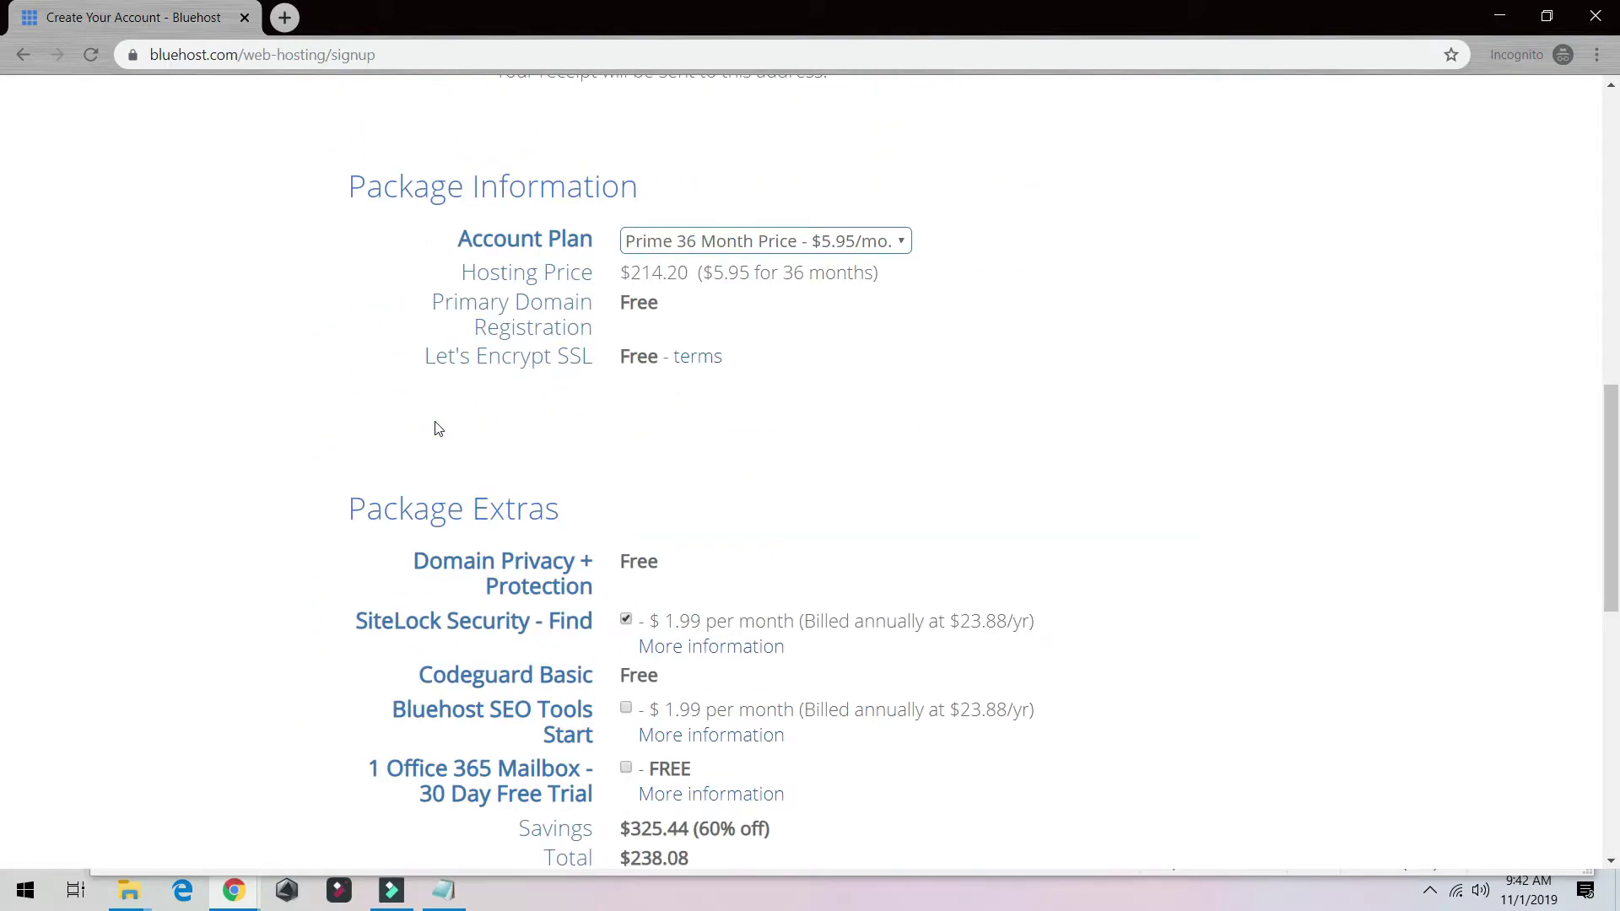
{"action": "scroll", "coordinate": [601, 493], "scroll_direction": "down", "scroll_amount": 2}
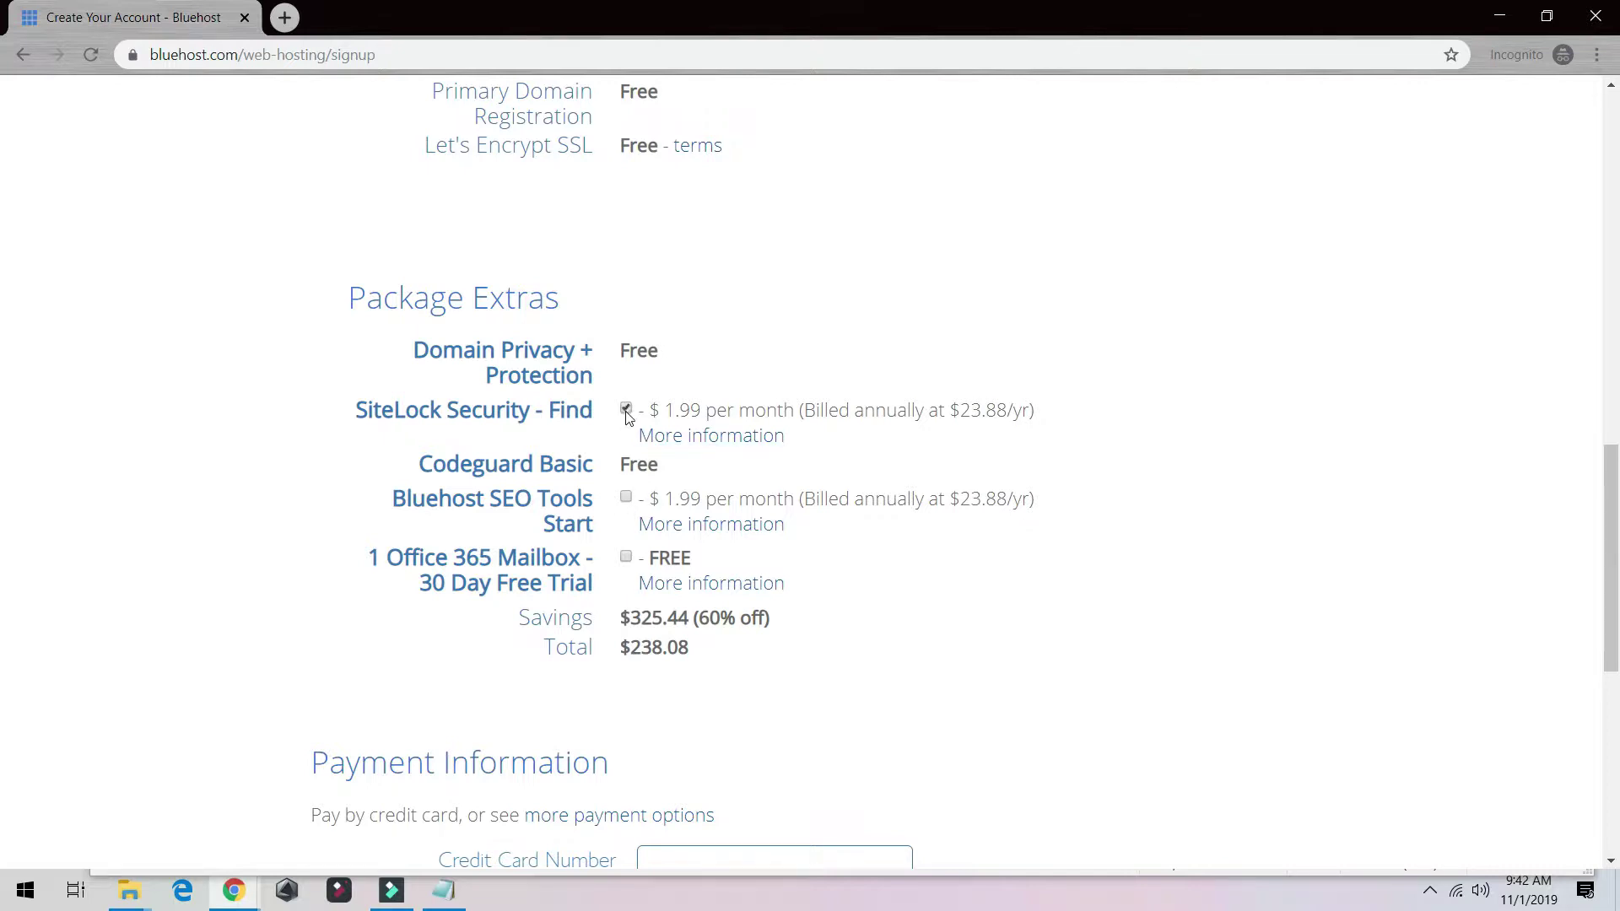
{"action": "left_click", "coordinate": [626, 557]}
{"action": "scroll", "coordinate": [528, 574], "scroll_direction": "down", "scroll_amount": 5}
{"action": "scroll", "coordinate": [691, 537], "scroll_direction": "up", "scroll_amount": 7}
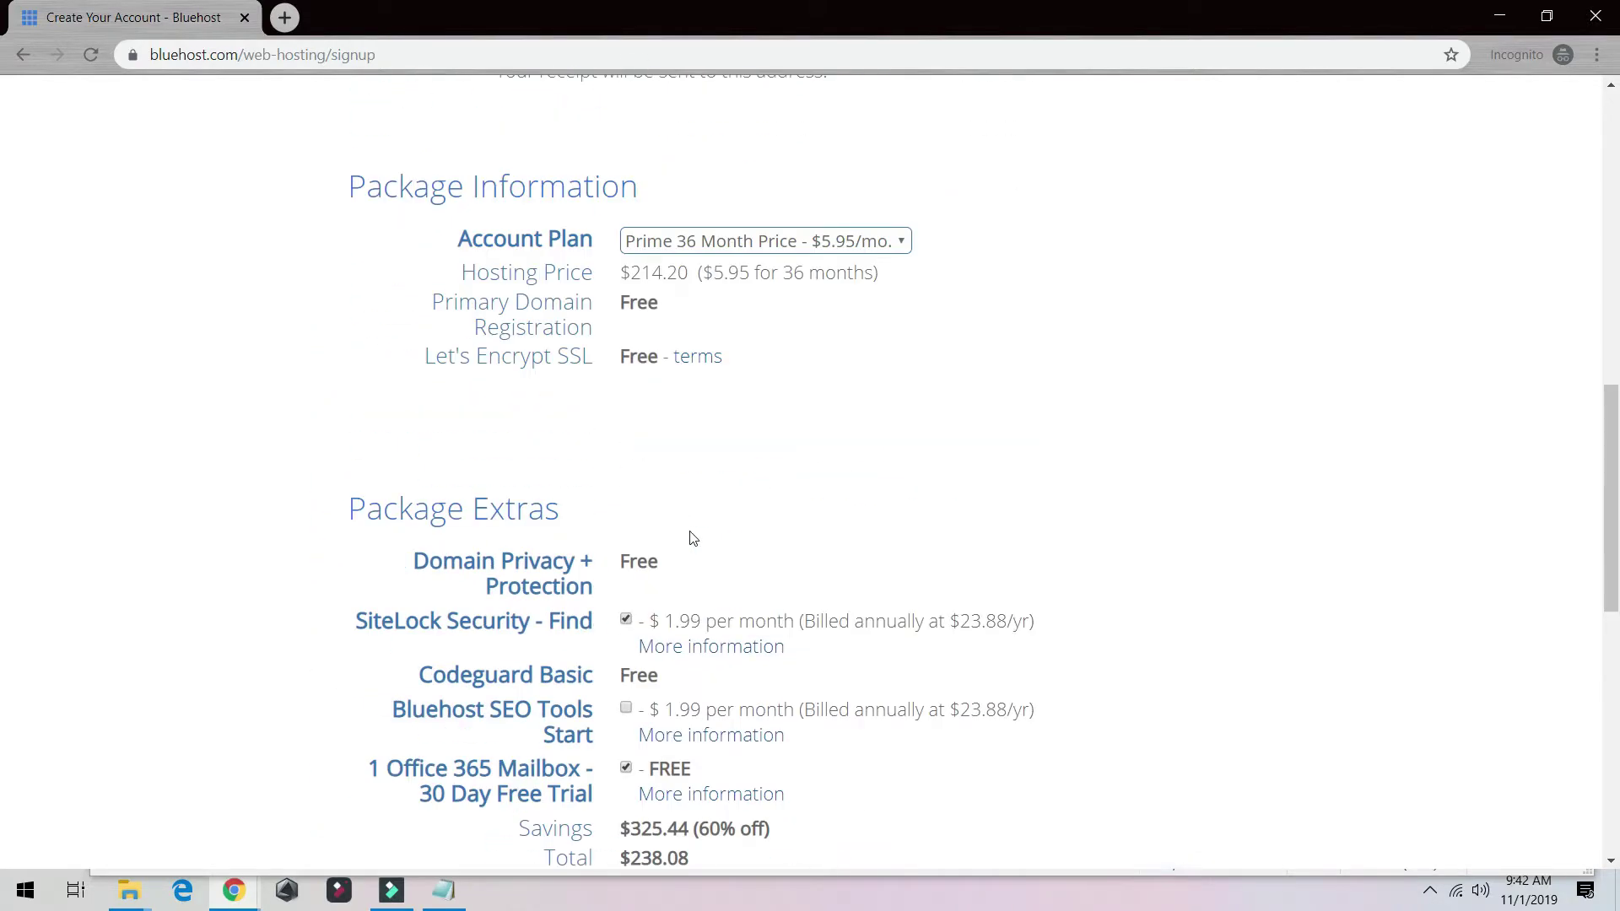
- Change the account plan to Prime 12 Month Price - $7.95/mo and review the rest of the sign-up form
{"action": "left_click", "coordinate": [732, 248]}
{"action": "left_click", "coordinate": [711, 264]}
{"action": "scroll", "coordinate": [711, 267], "scroll_direction": "up", "scroll_amount": 2}
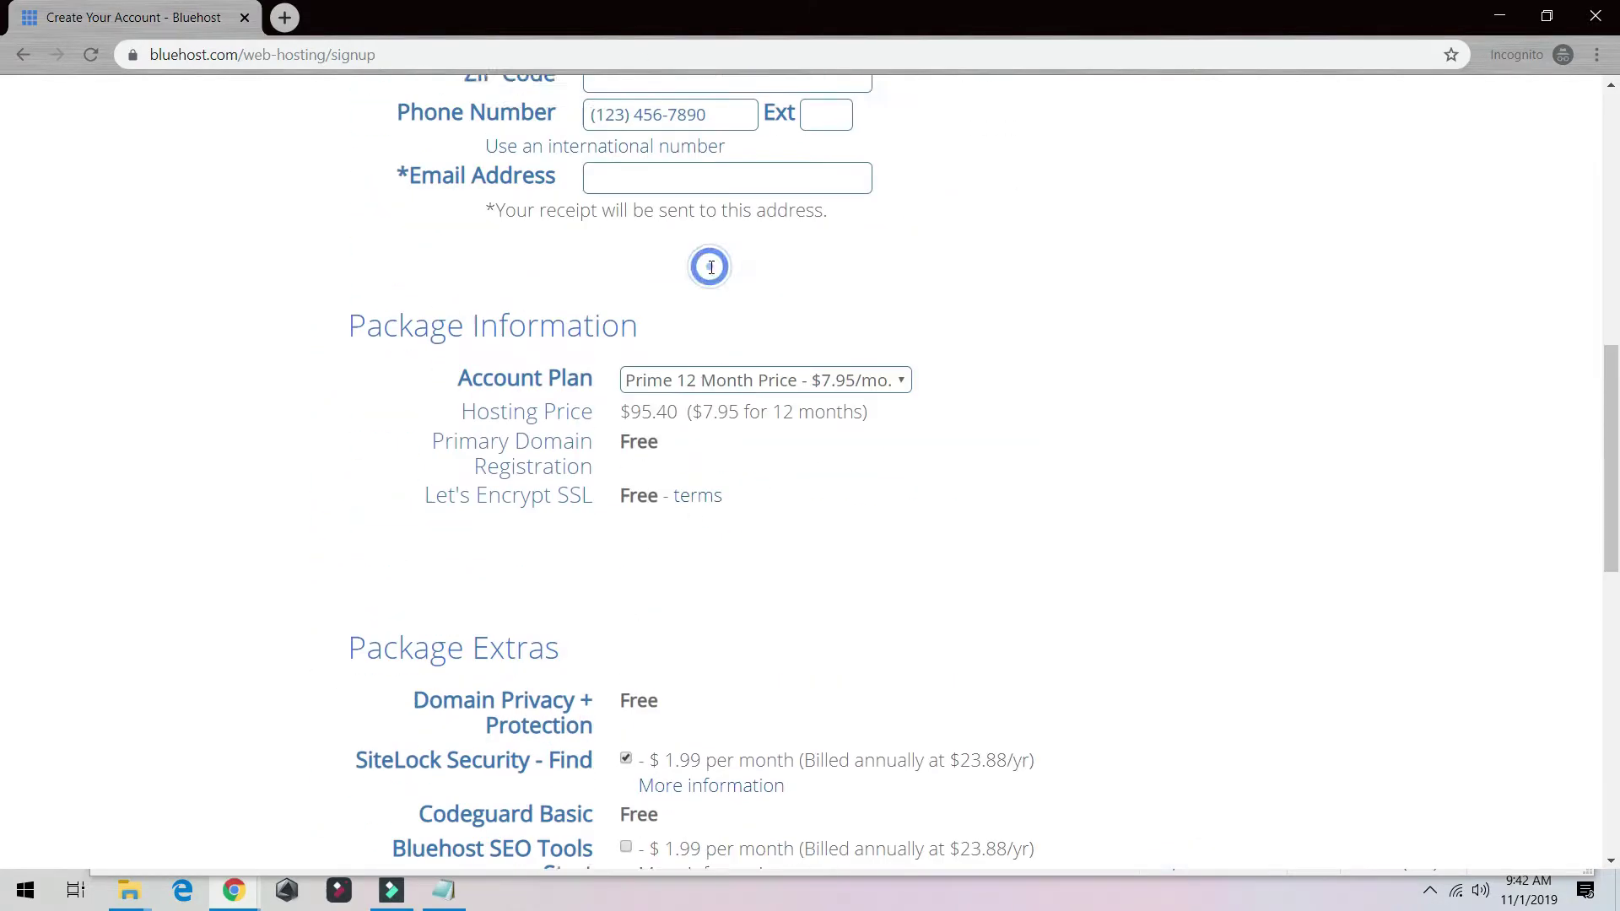
{"action": "scroll", "coordinate": [676, 416], "scroll_direction": "down", "scroll_amount": 3}
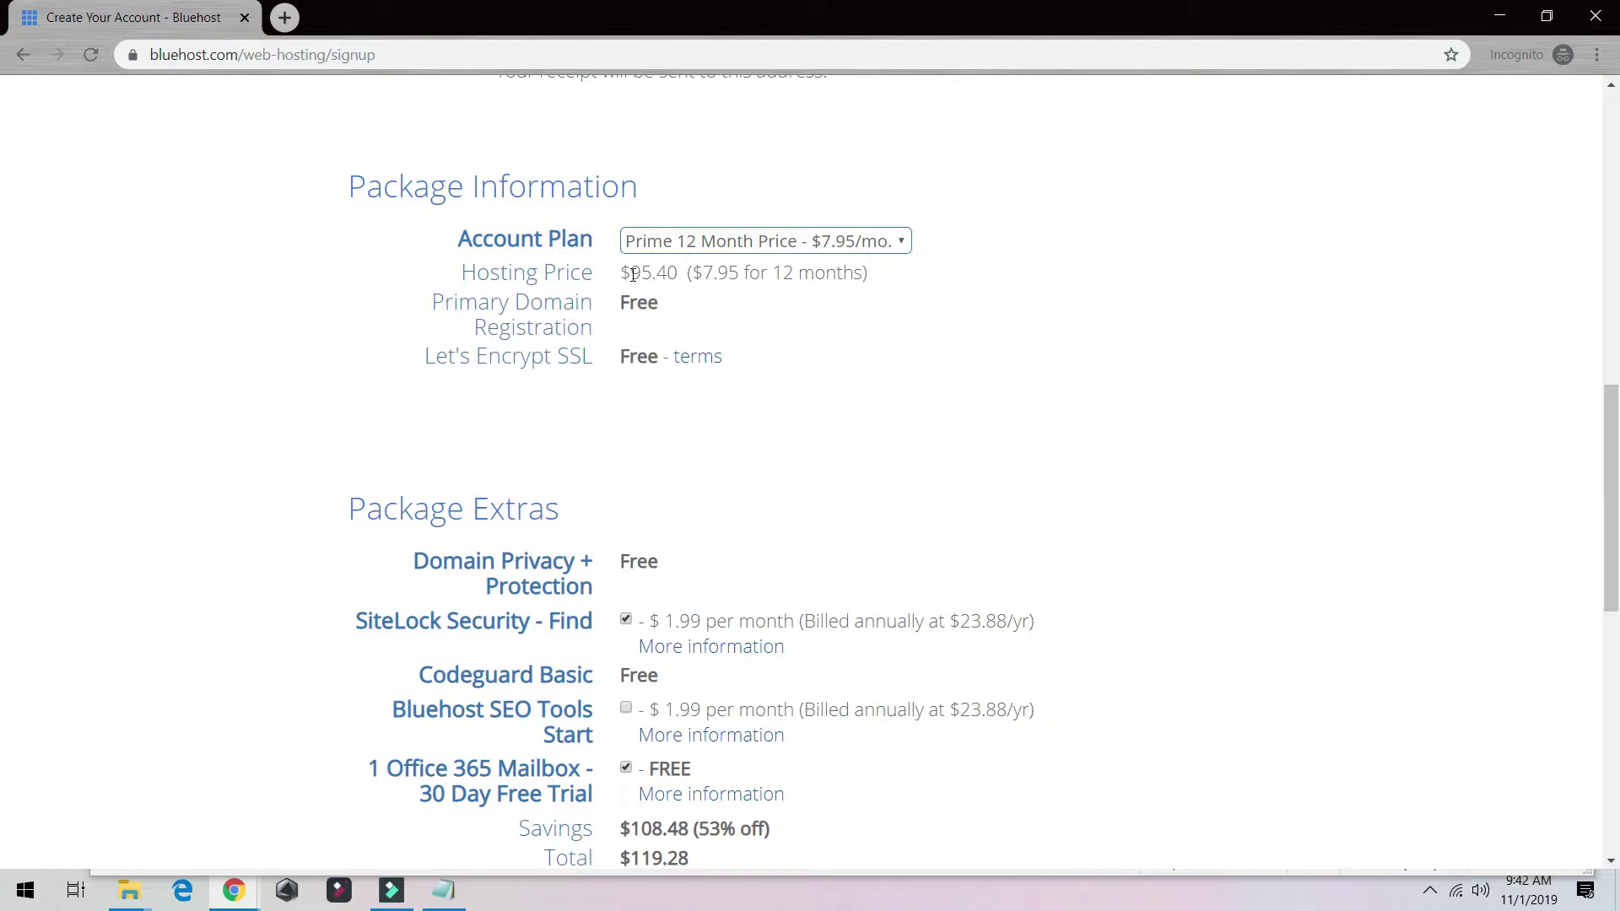
{"action": "scroll", "coordinate": [633, 274], "scroll_direction": "down", "scroll_amount": 5}
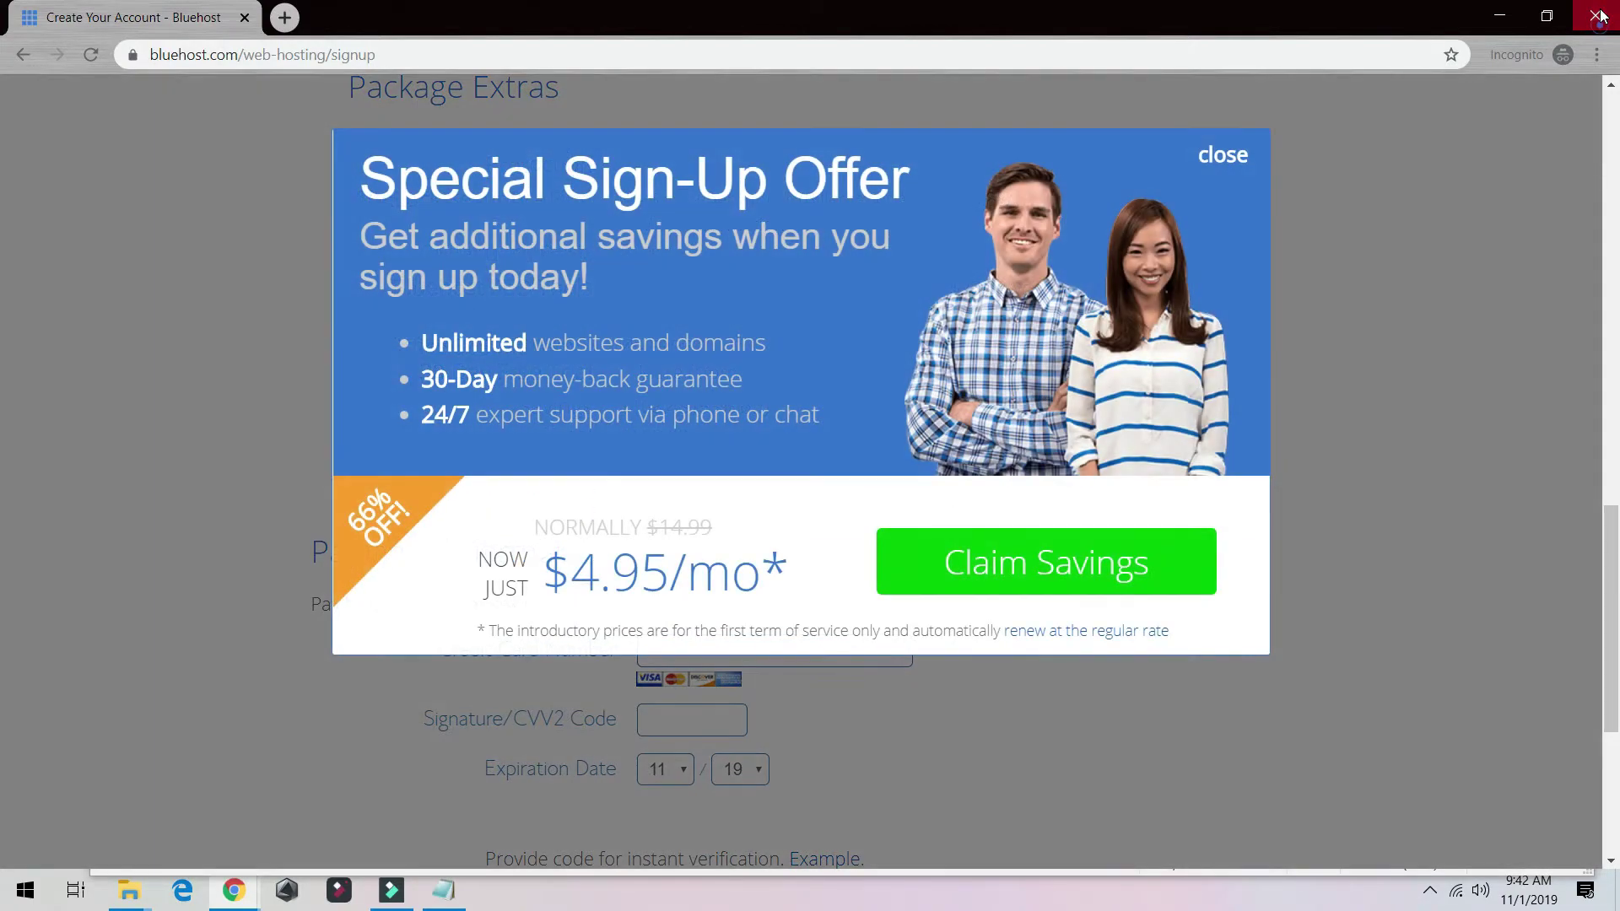
- Close the incognito window and view the My Sites and Home pages of the Bluehost portal
{"action": "left_click", "coordinate": [1598, 15]}
{"action": "left_click", "coordinate": [387, 13]}
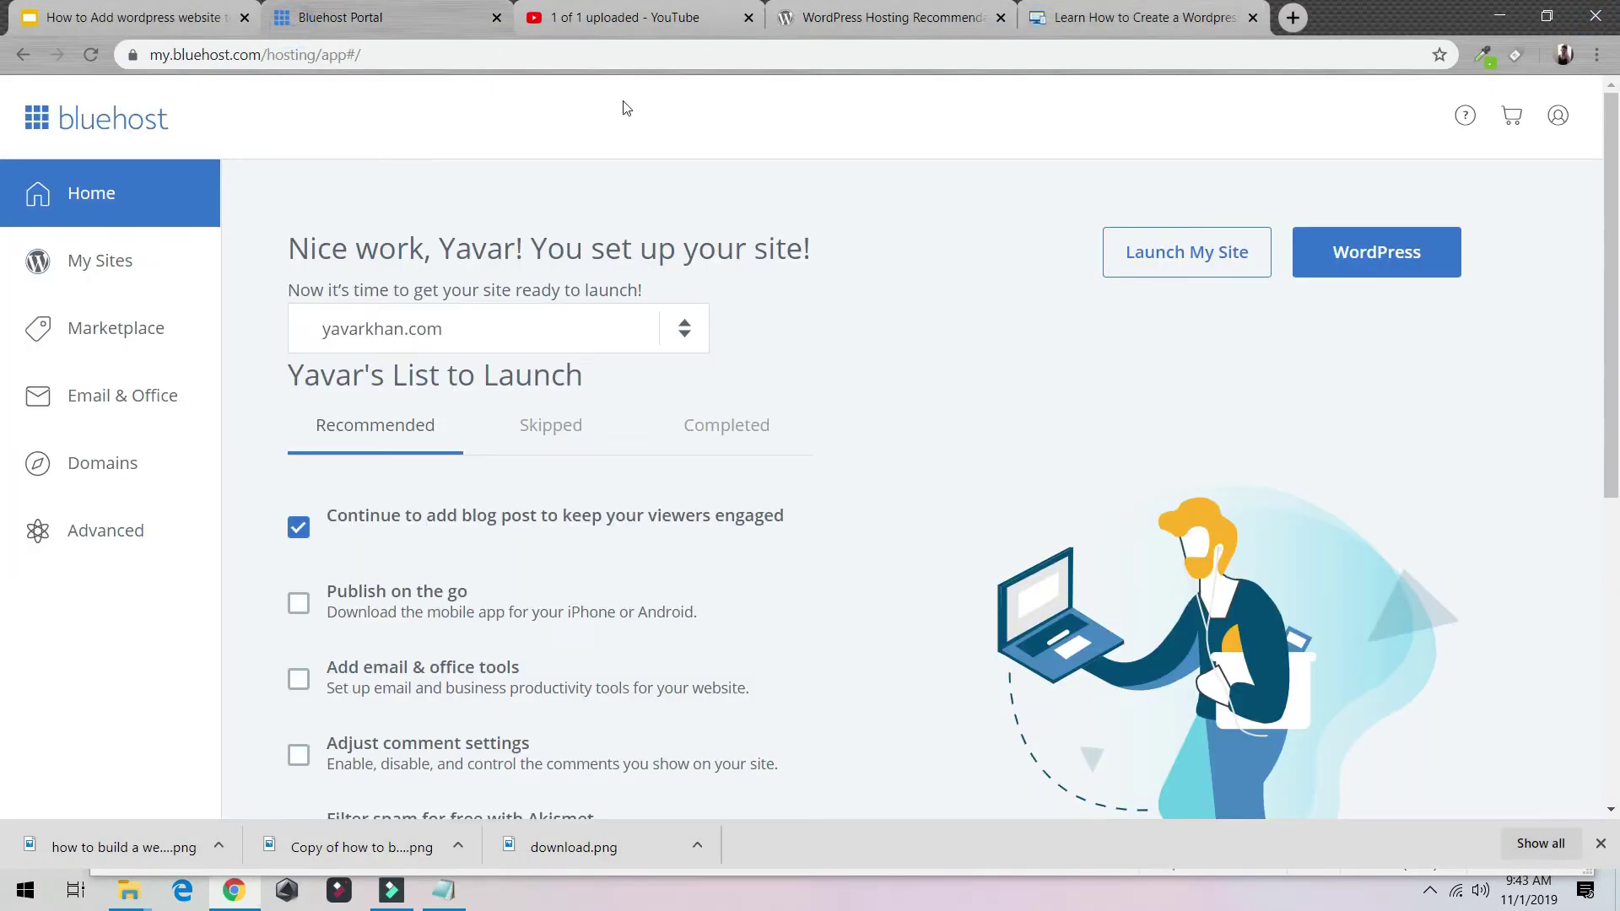
{"action": "left_click", "coordinate": [115, 268]}
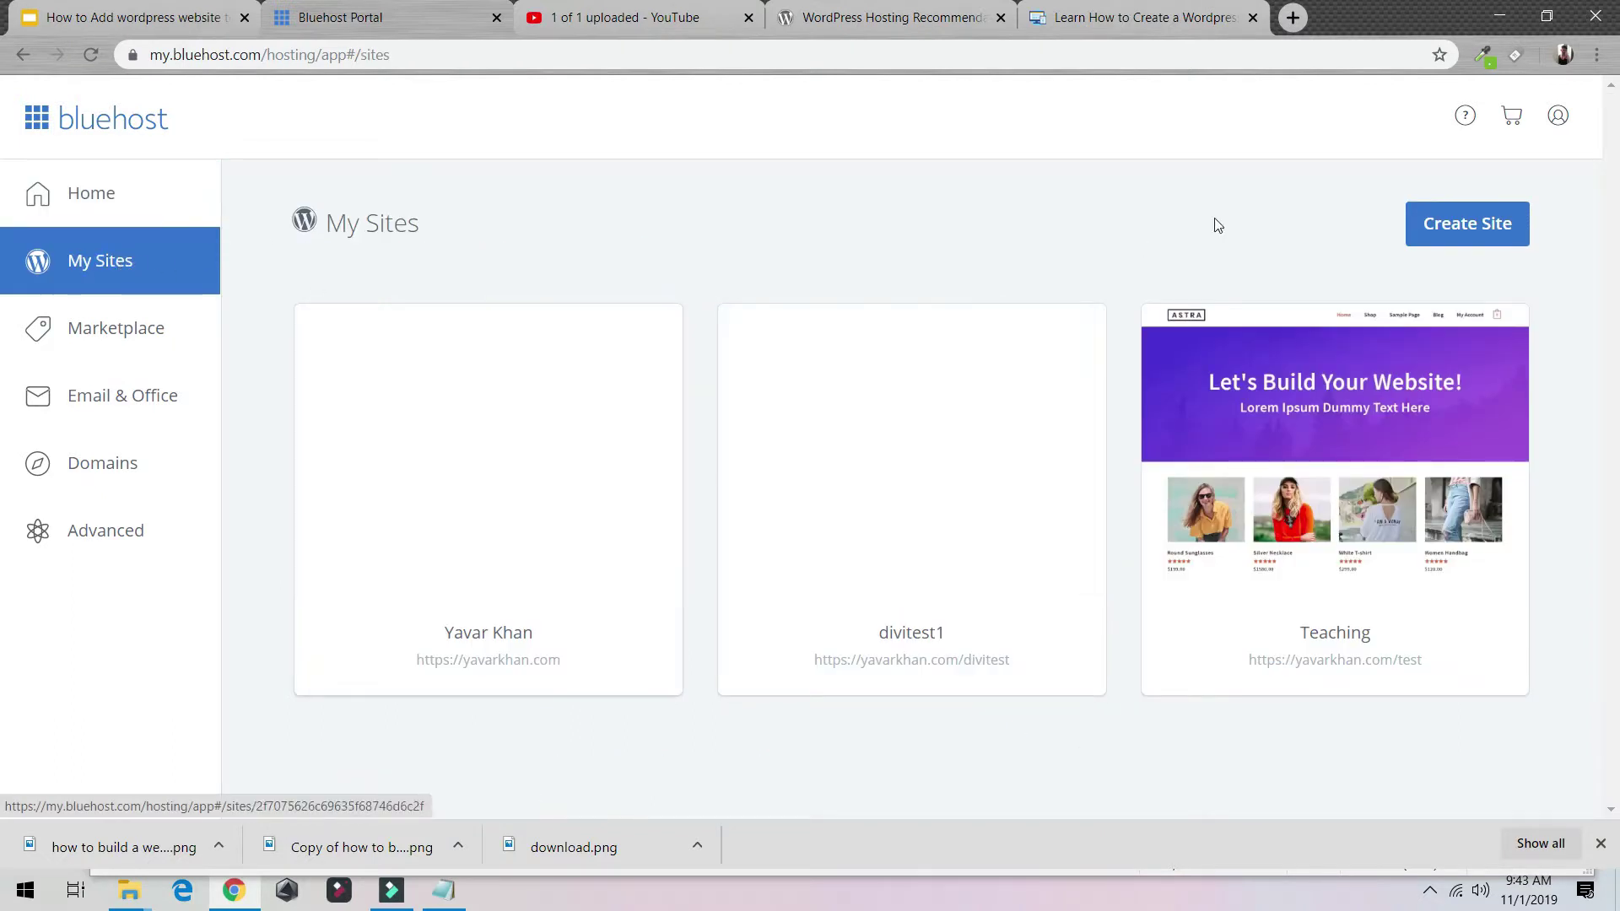
{"action": "left_click", "coordinate": [133, 216]}
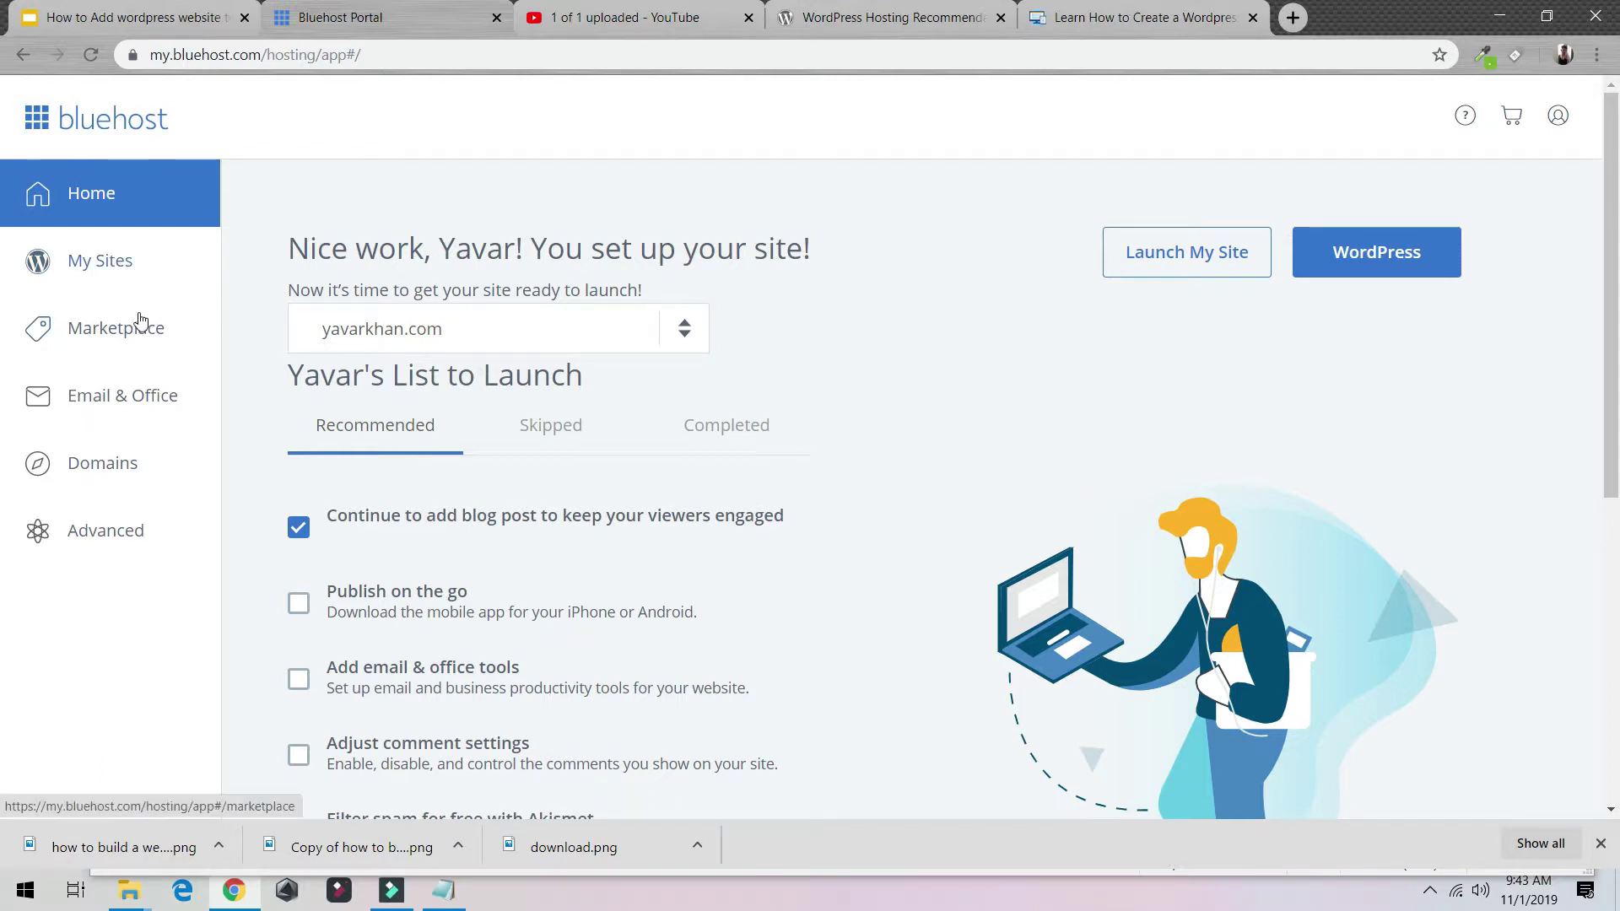
- Log into WordPress for the owner's main site from My Sites
{"action": "left_click", "coordinate": [108, 260]}
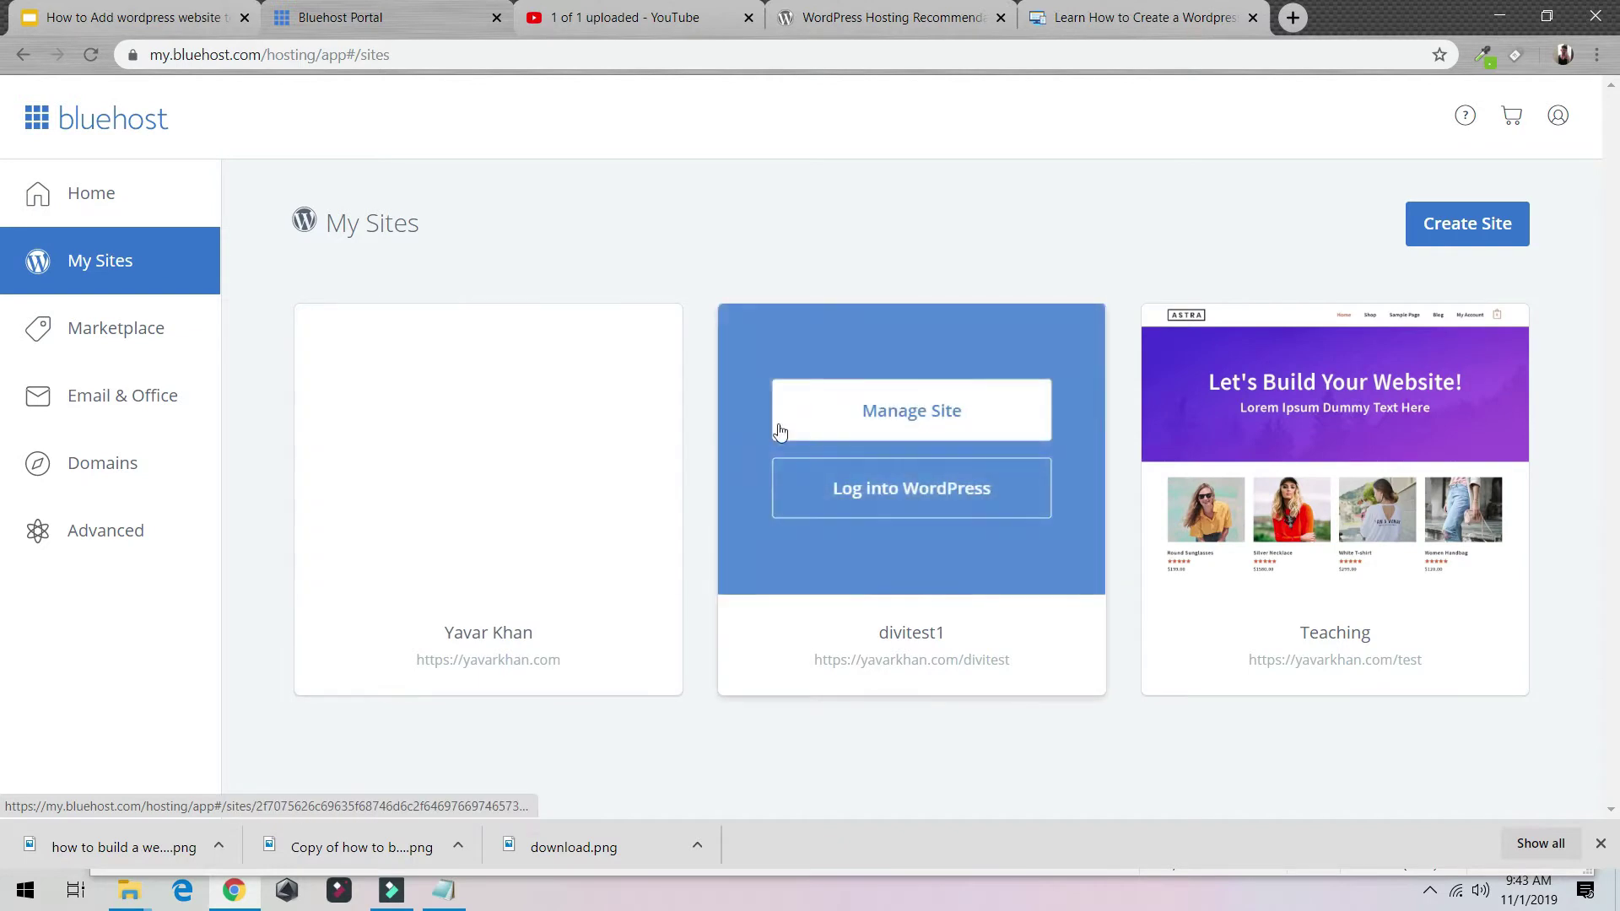
{"action": "mouse_move", "coordinate": [496, 530]}
{"action": "left_click", "coordinate": [494, 493]}
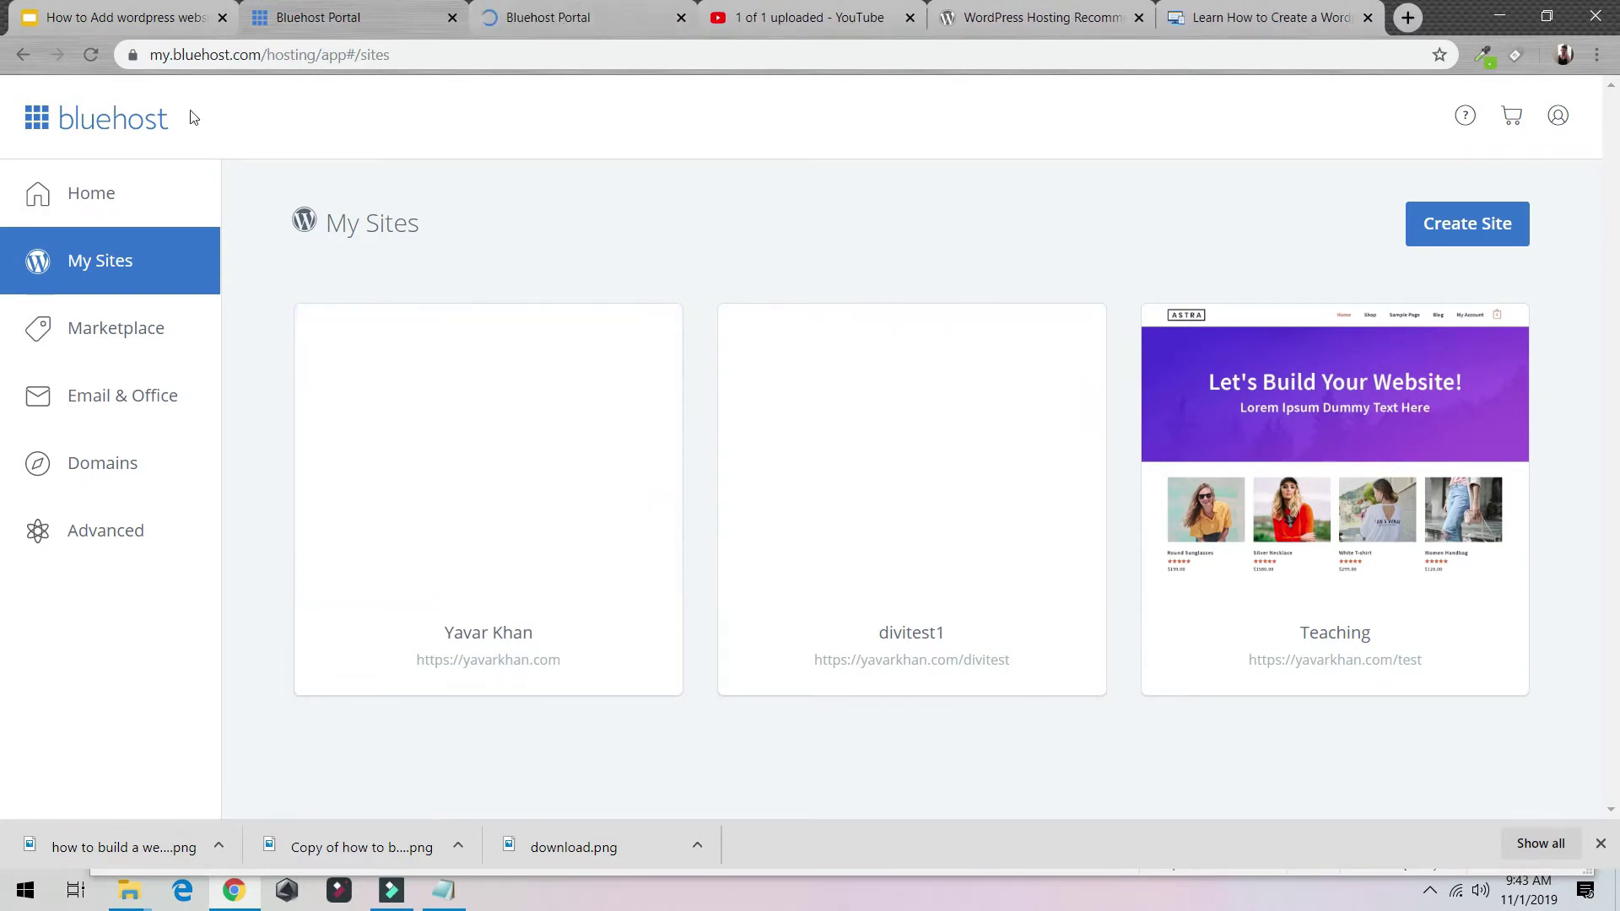
- Look through the Bluehost portal's Marketplace and Advanced cPanel sections and return to My Sites
{"action": "left_click", "coordinate": [157, 328]}
{"action": "scroll", "coordinate": [180, 467], "scroll_direction": "down", "scroll_amount": 10}
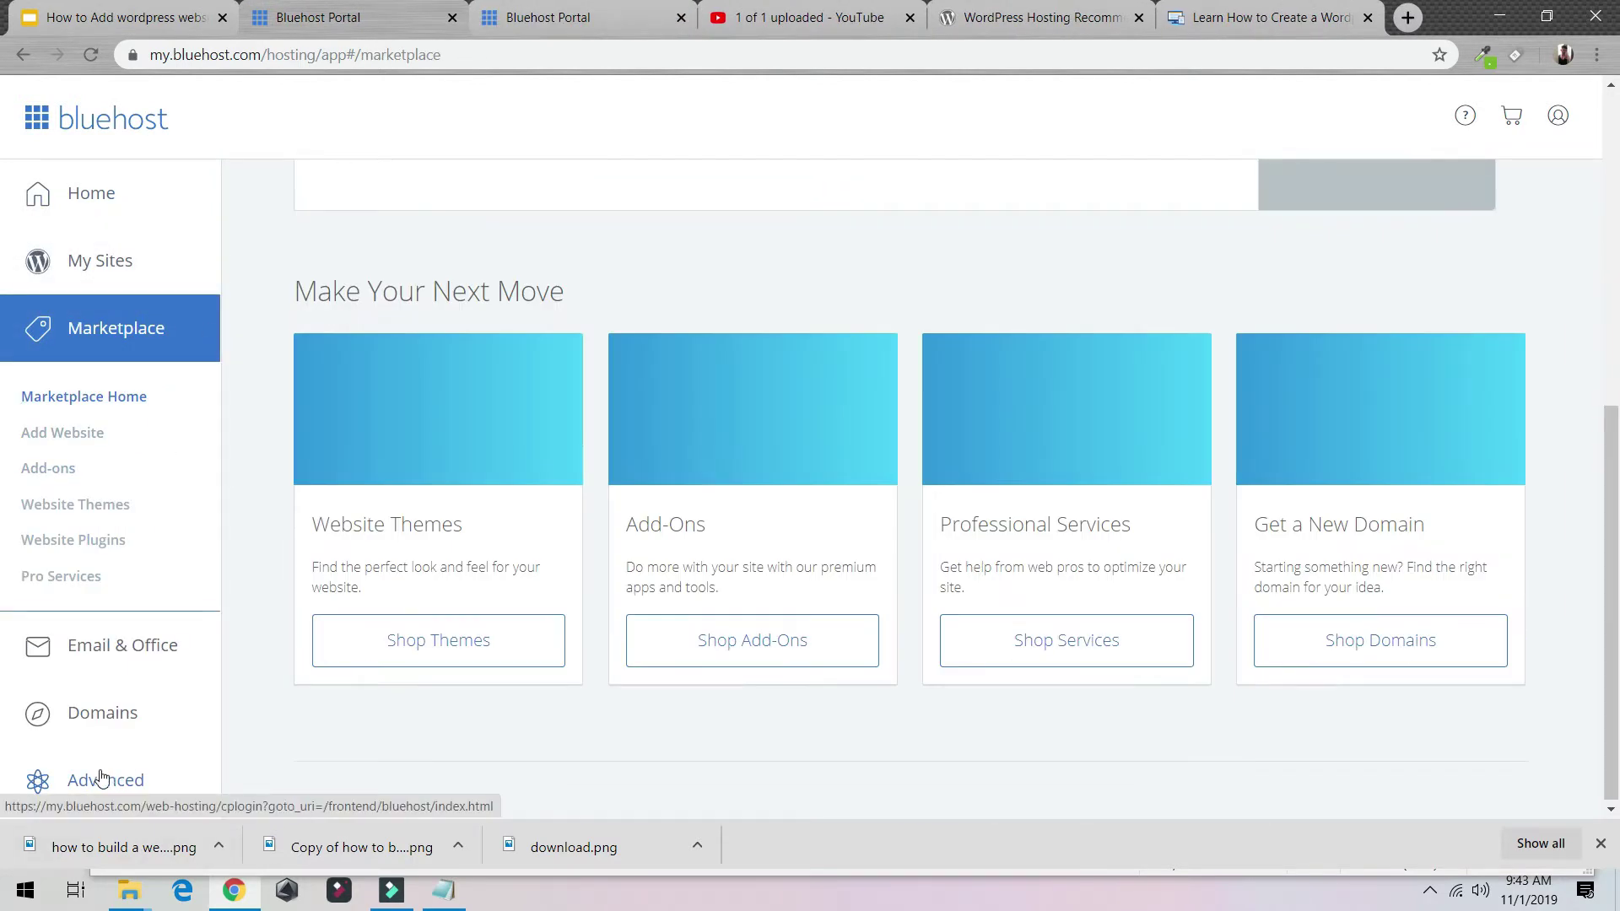
{"action": "left_click", "coordinate": [102, 714]}
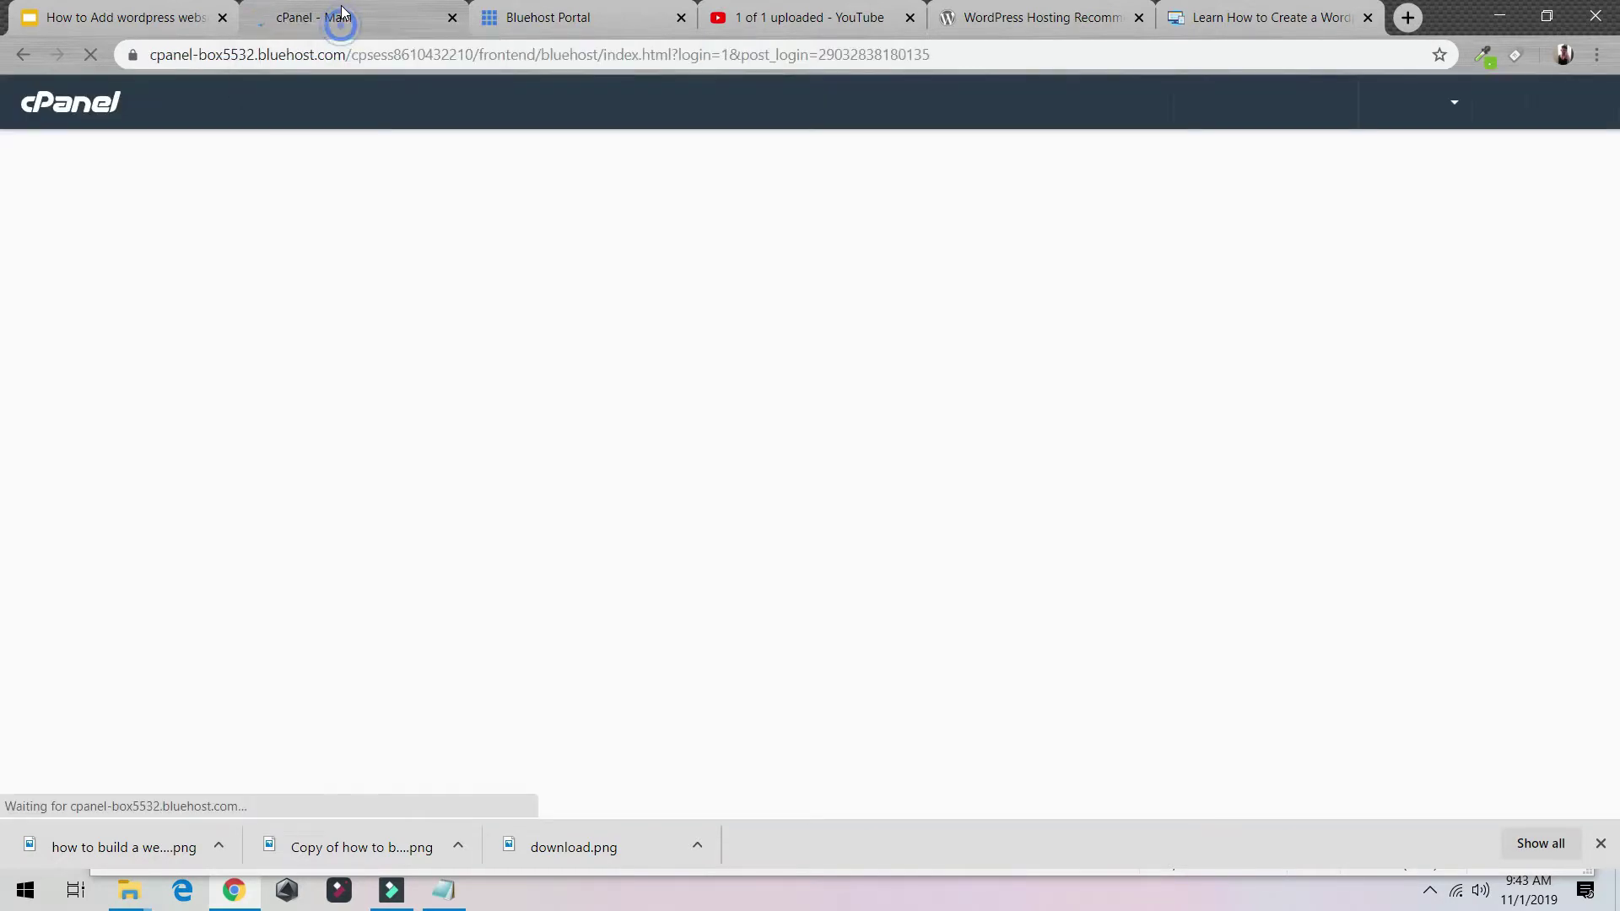
{"action": "left_click", "coordinate": [539, 19]}
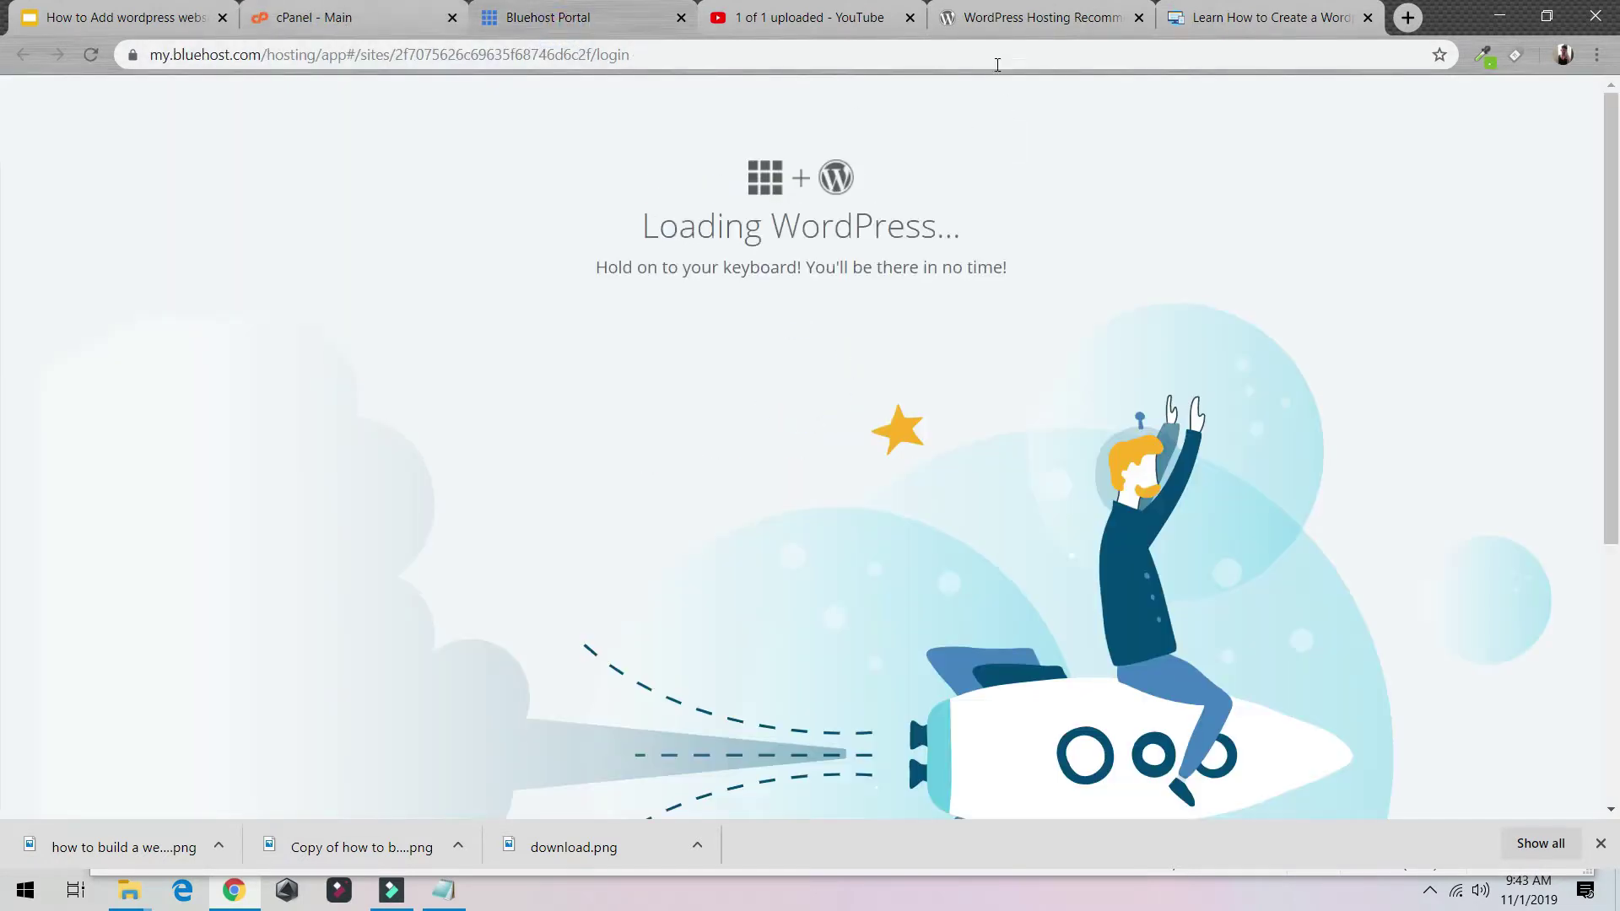
{"action": "left_click", "coordinate": [201, 17]}
{"action": "left_click", "coordinate": [350, 19]}
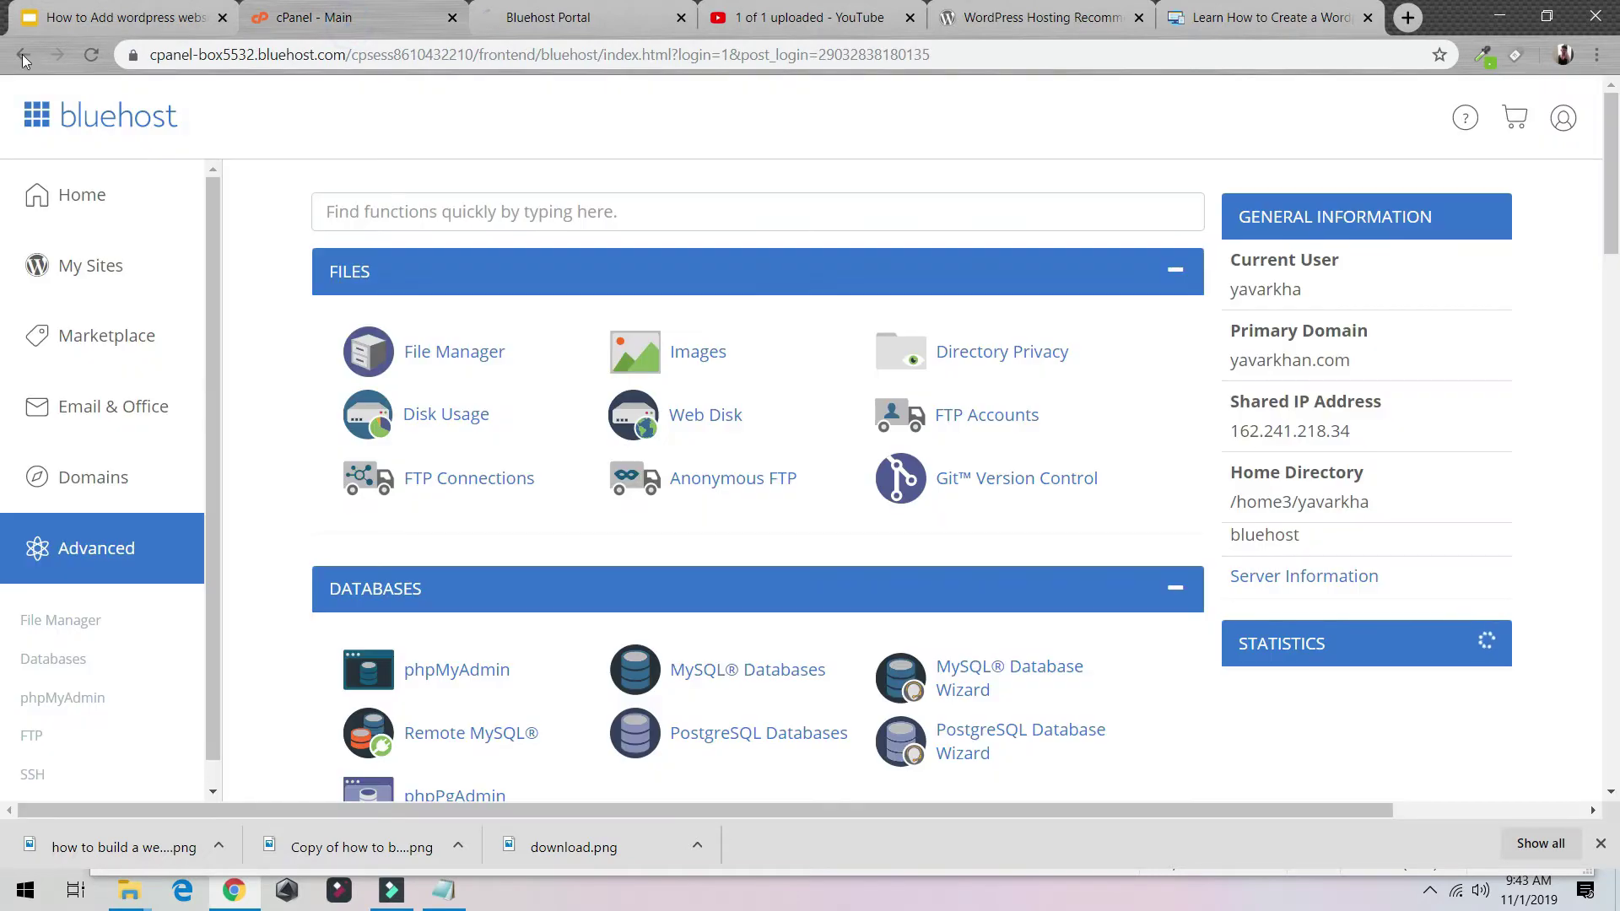
{"action": "left_click", "coordinate": [114, 268]}
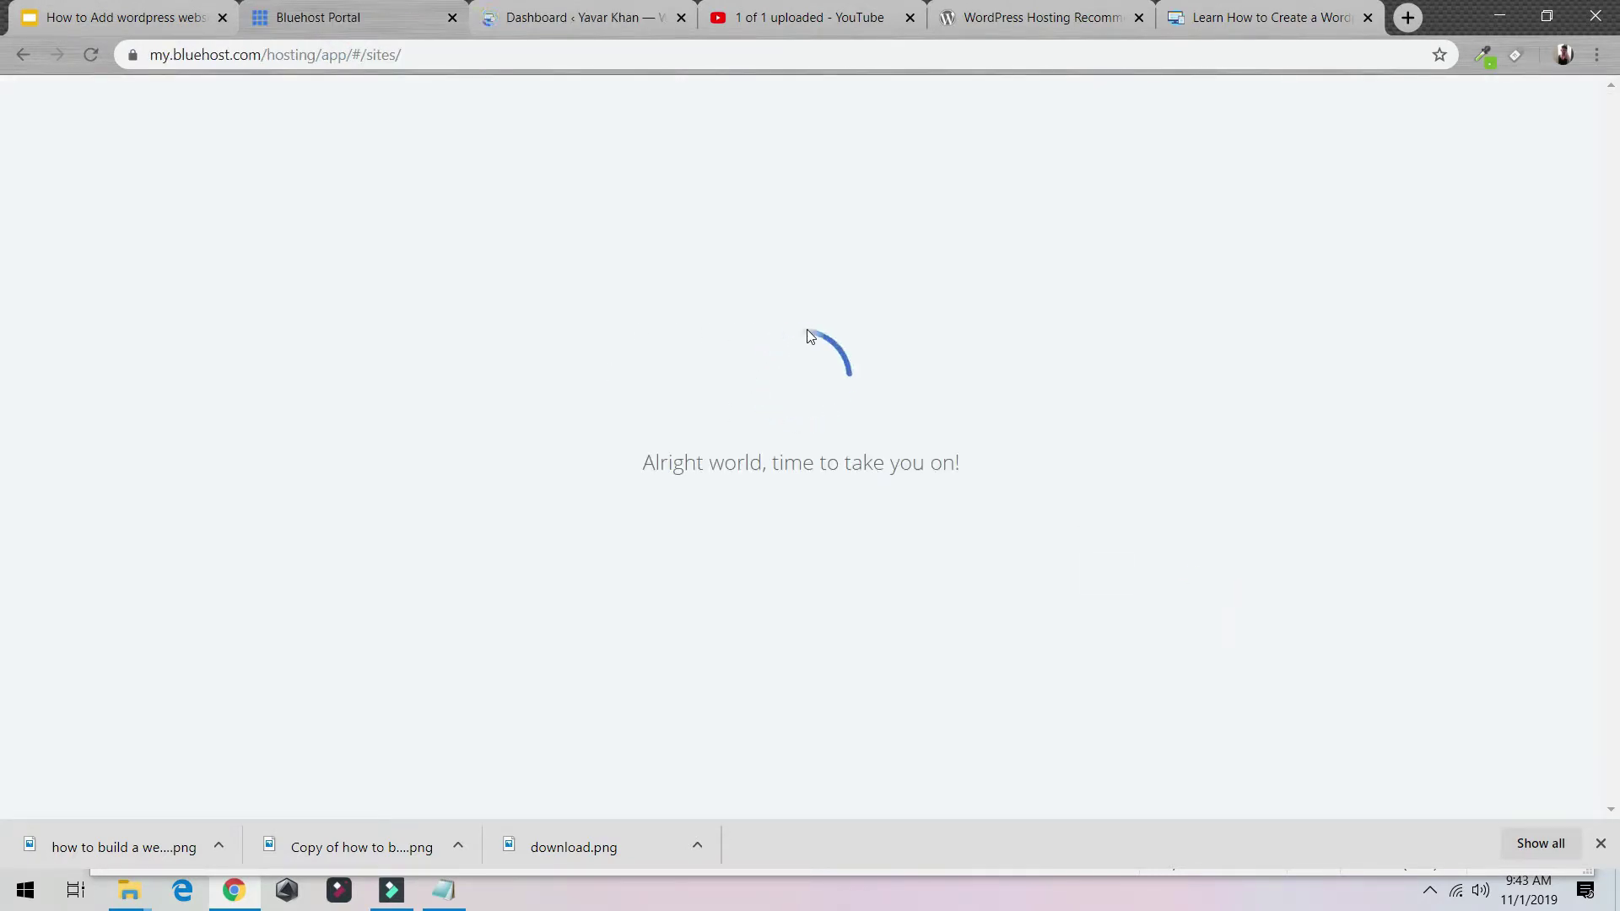
- Switch to the site's WordPress dashboard and look over its admin sections down to Plugins
{"action": "left_click", "coordinate": [577, 17]}
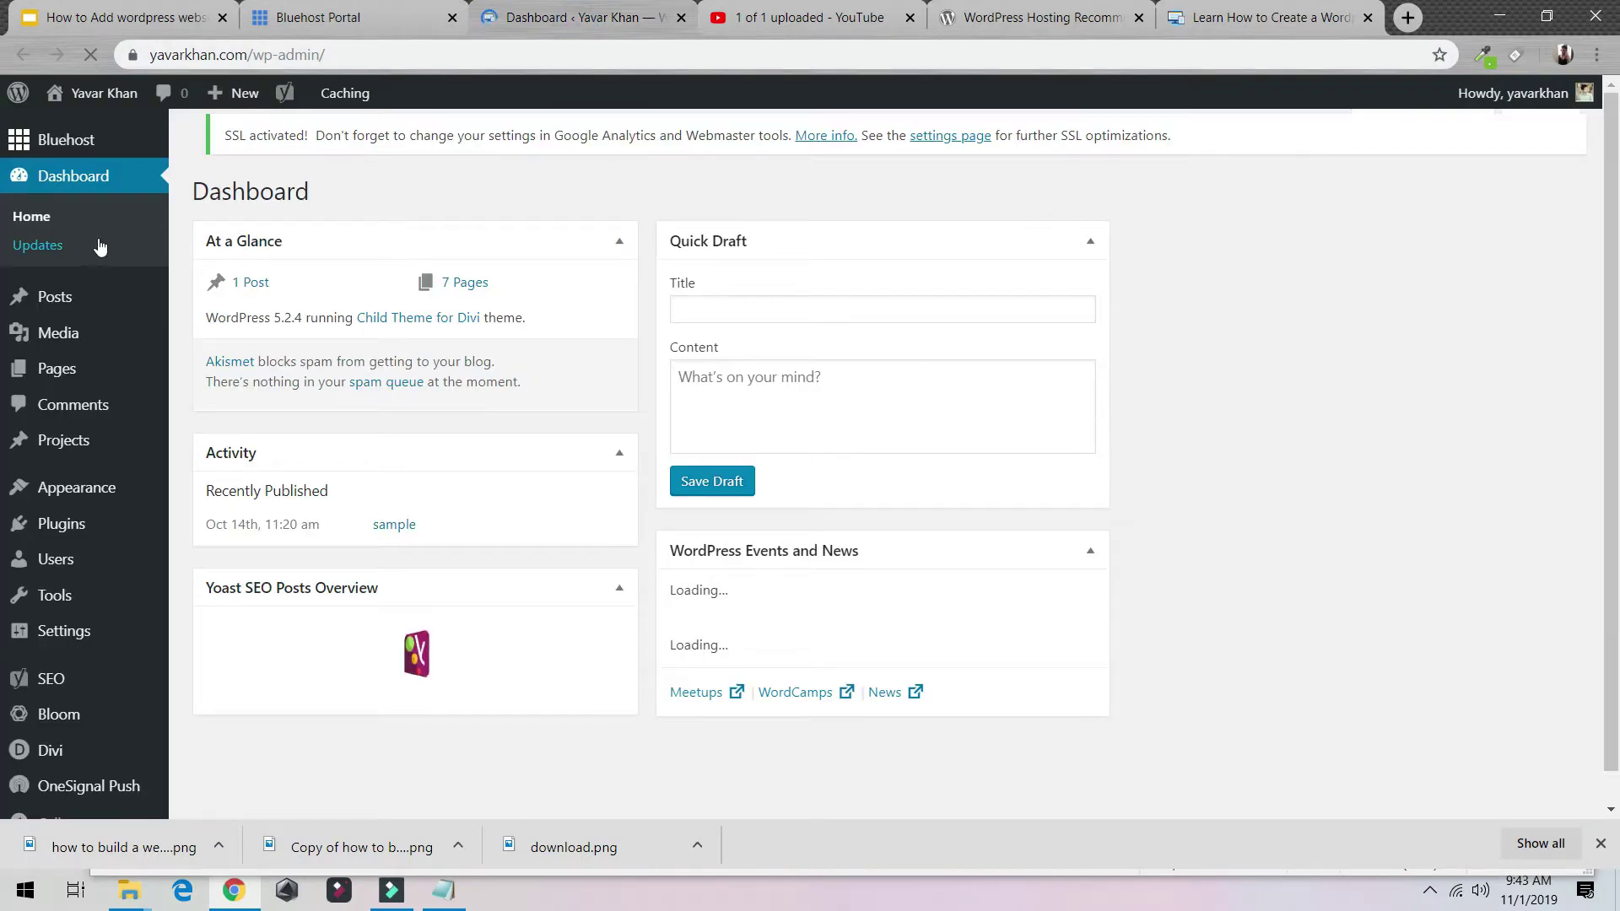
{"action": "mouse_move", "coordinate": [70, 323]}
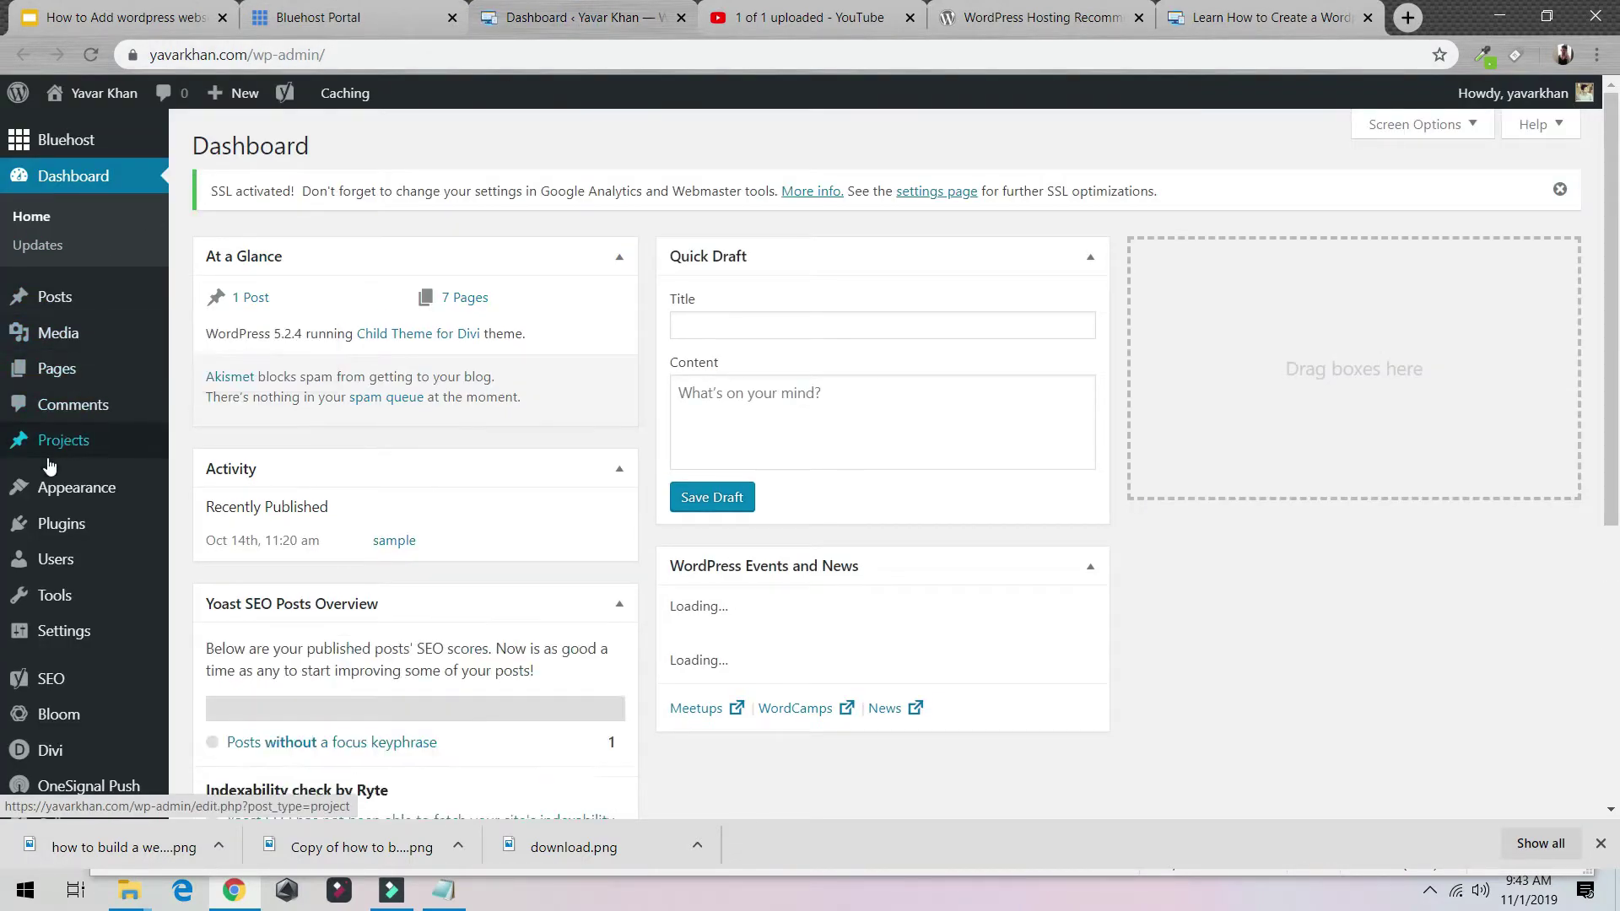
{"action": "left_click", "coordinate": [101, 533]}
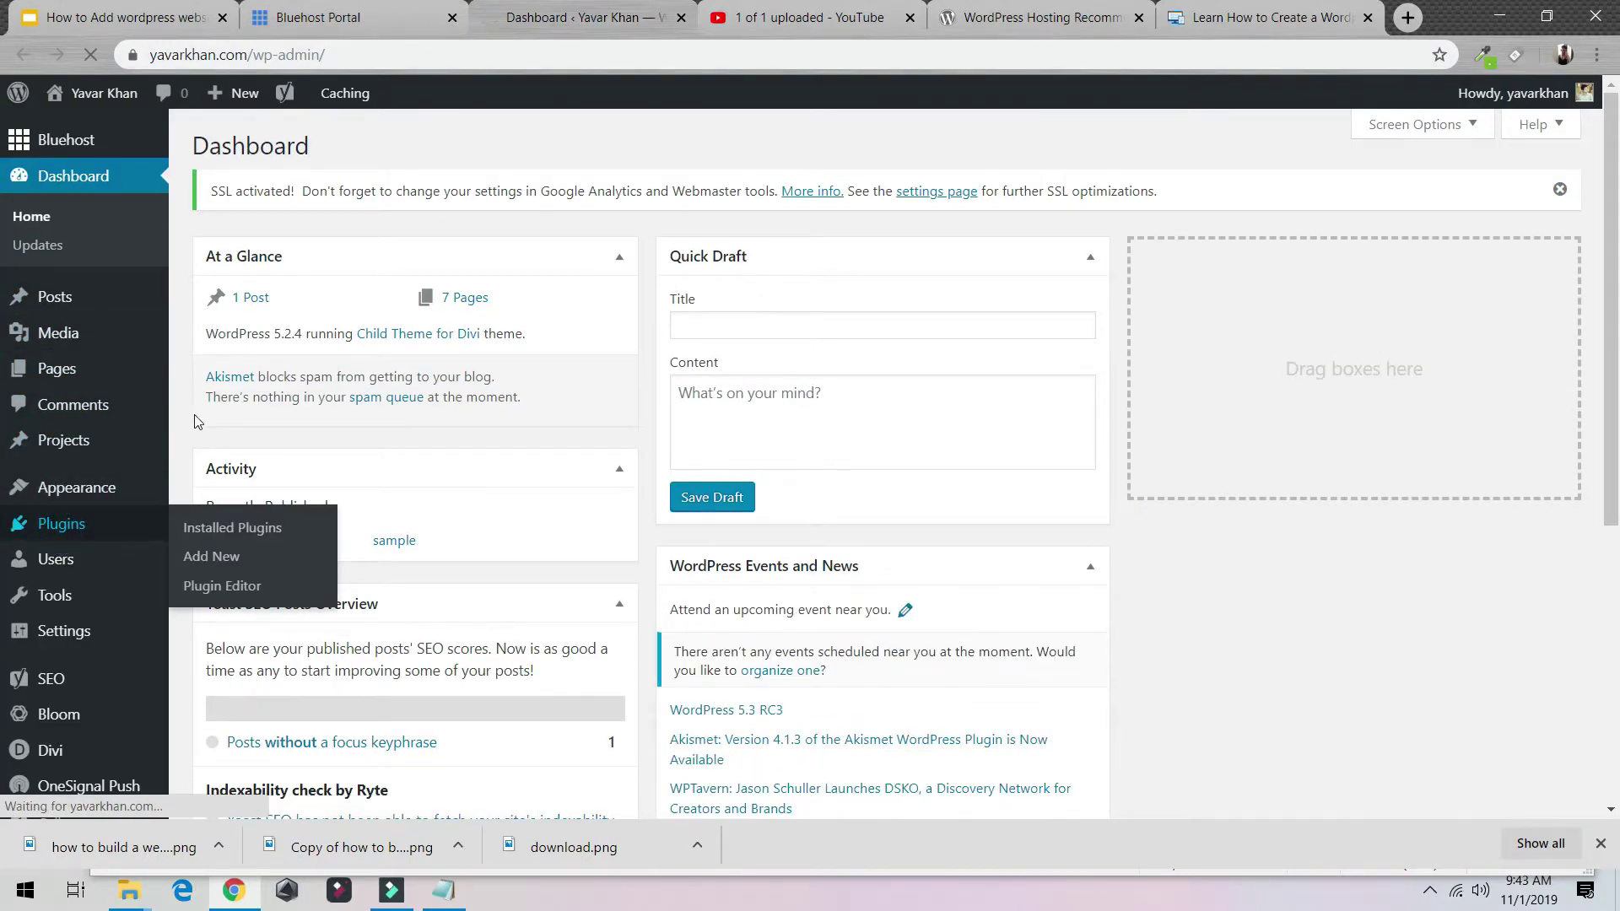
- Open the Bluehost home page inside WordPress and review its content, design, site performance and hosting options
{"action": "mouse_move", "coordinate": [73, 157]}
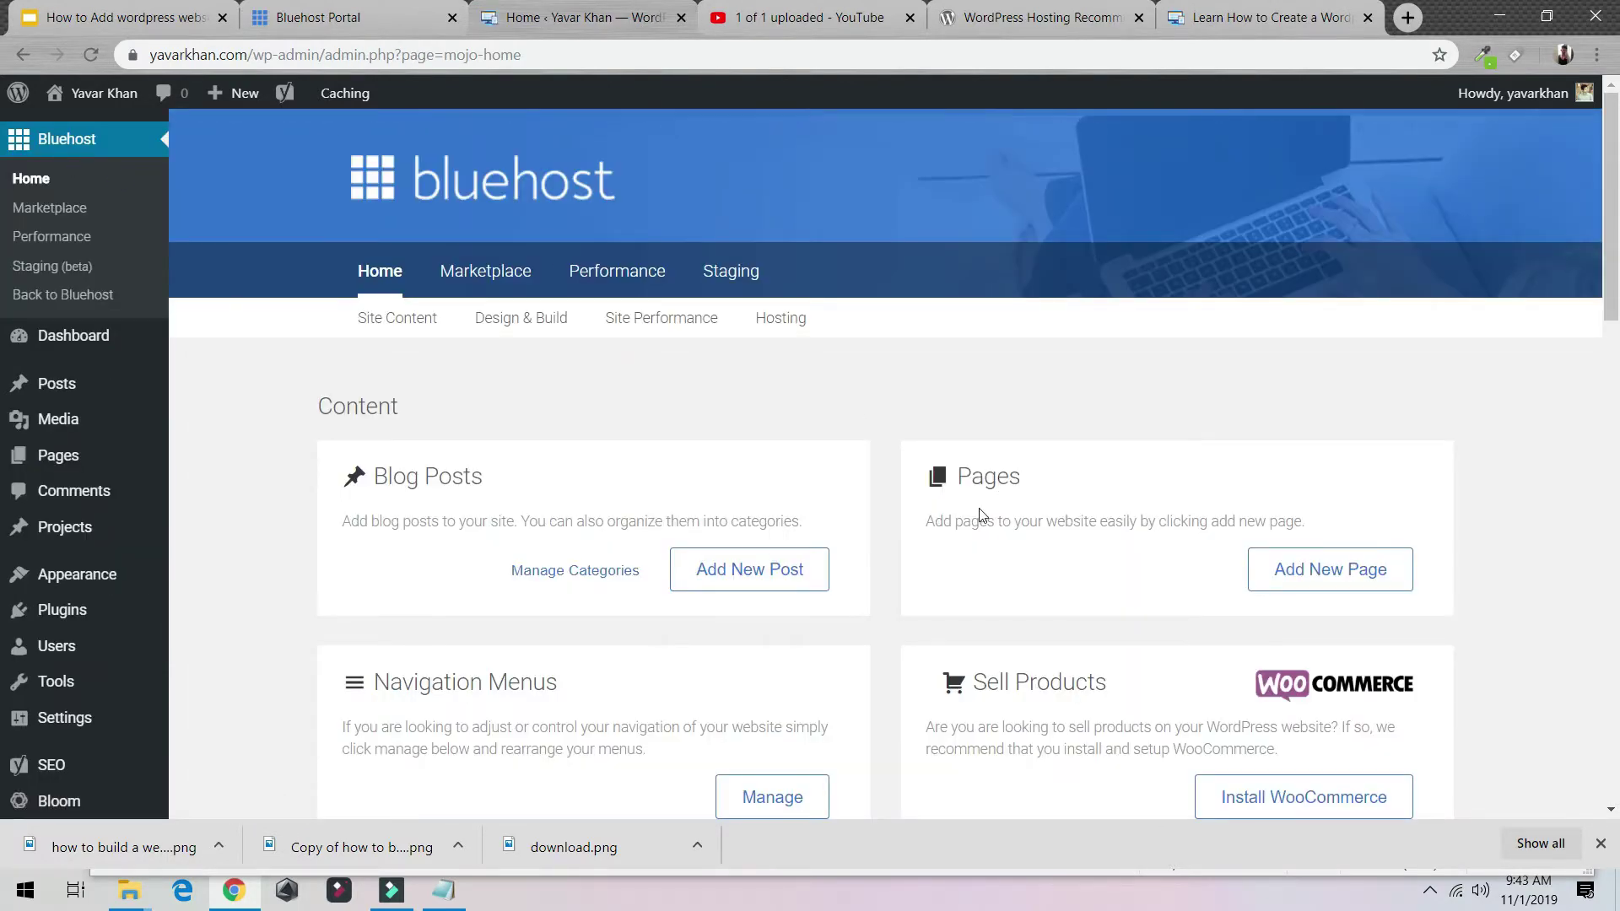
{"action": "scroll", "coordinate": [844, 473], "scroll_direction": "down", "scroll_amount": 3}
{"action": "scroll", "coordinate": [556, 371], "scroll_direction": "down", "scroll_amount": 3}
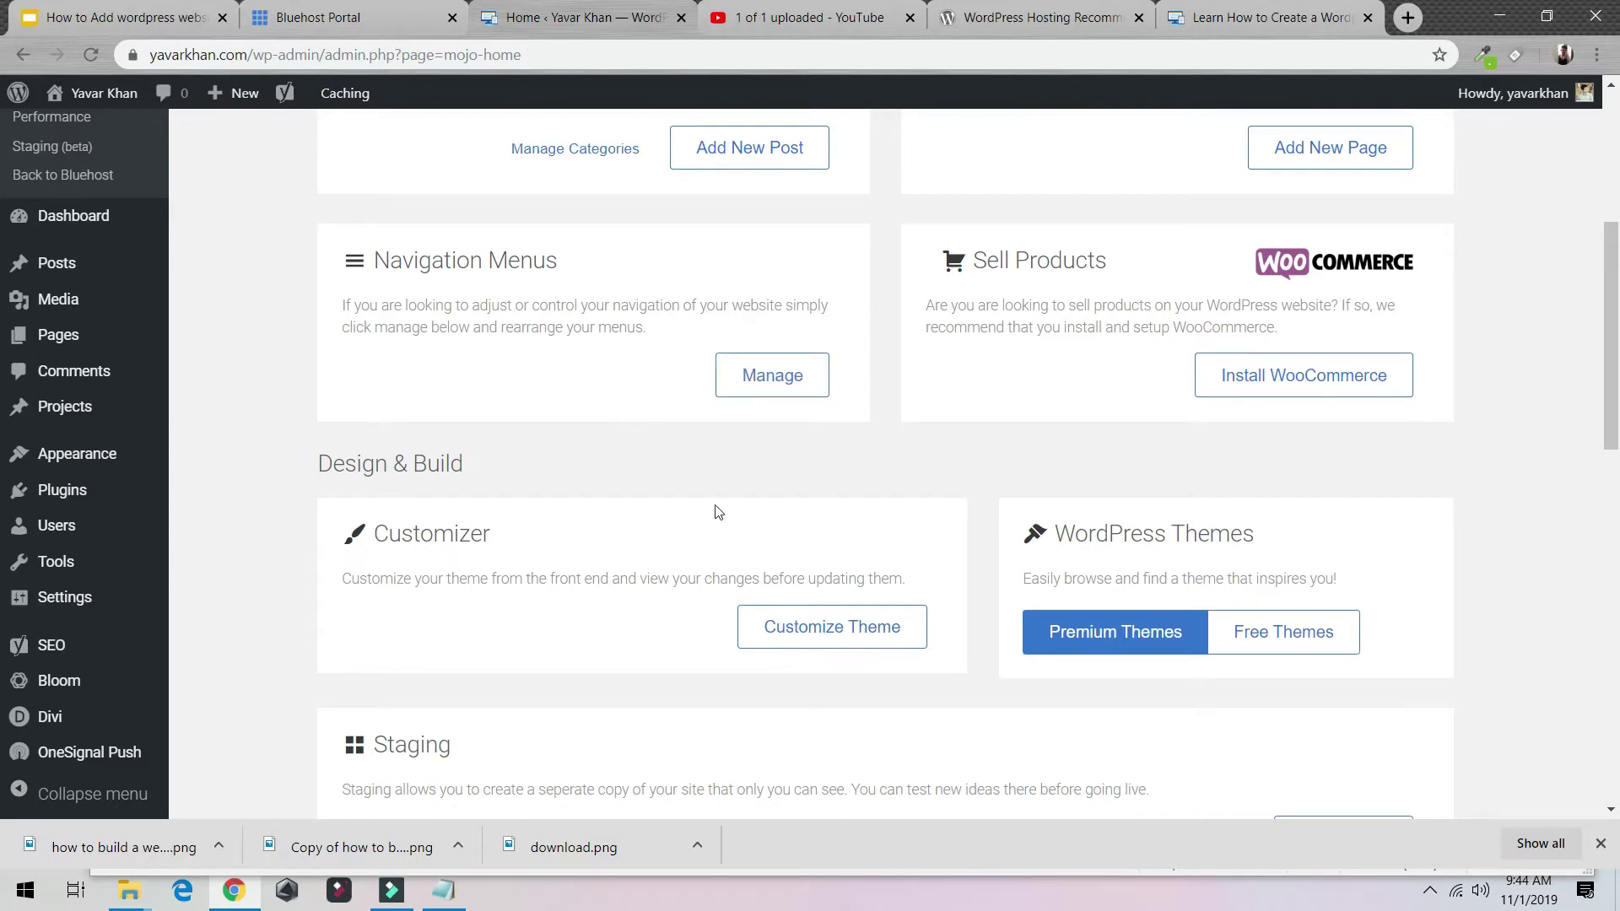
{"action": "scroll", "coordinate": [785, 561], "scroll_direction": "down", "scroll_amount": 3}
{"action": "scroll", "coordinate": [784, 560], "scroll_direction": "down", "scroll_amount": 3}
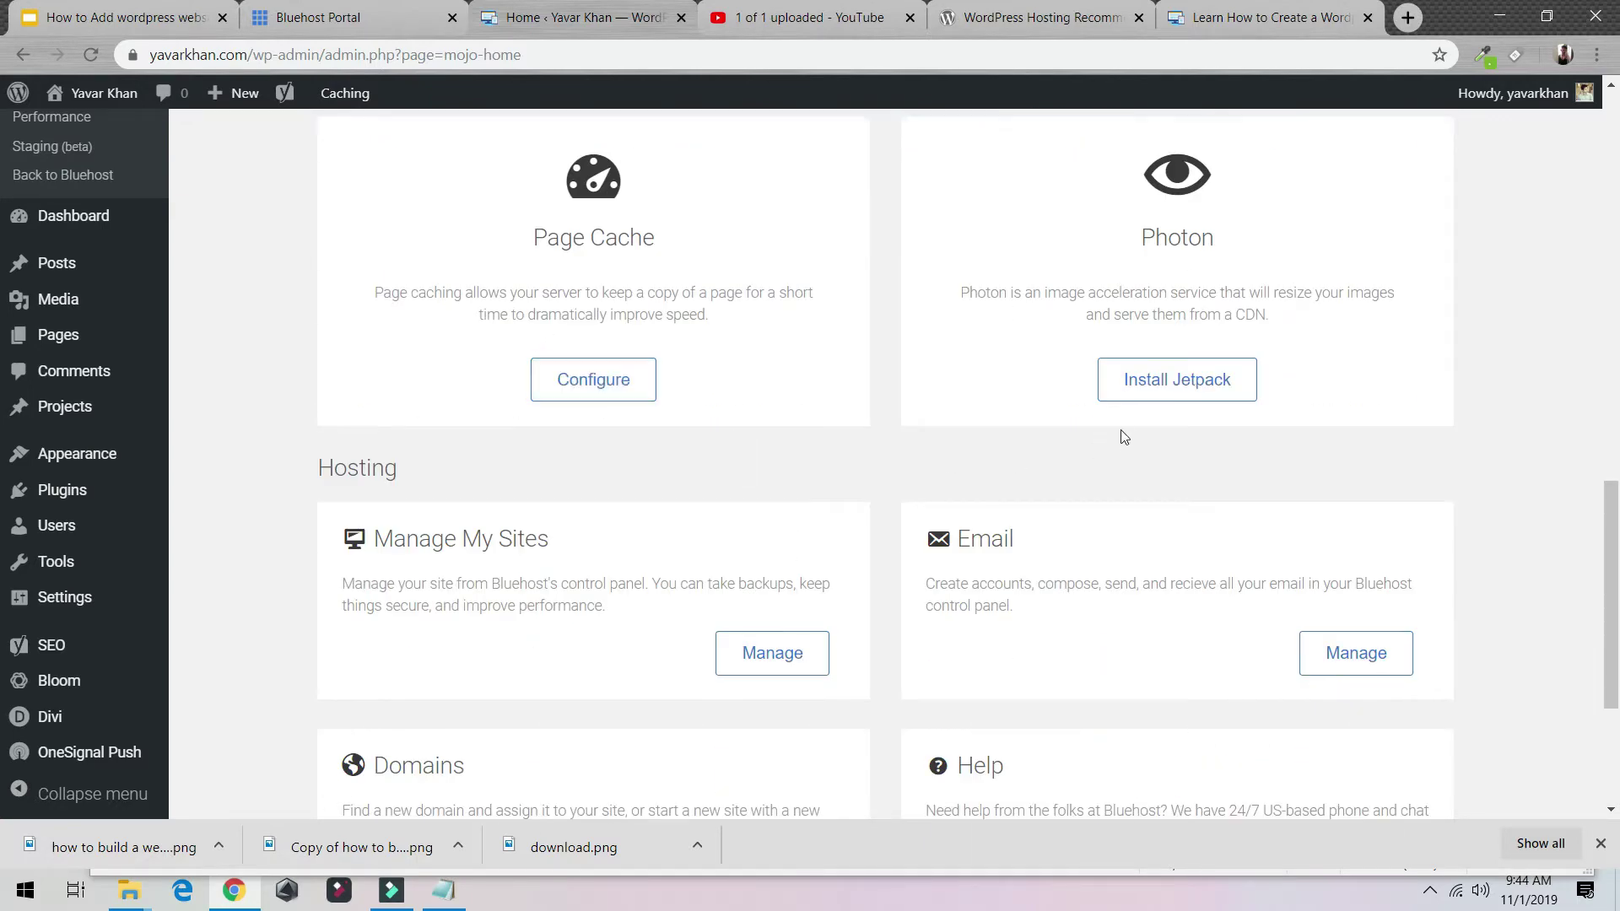
{"action": "scroll", "coordinate": [1124, 436], "scroll_direction": "down", "scroll_amount": 3}
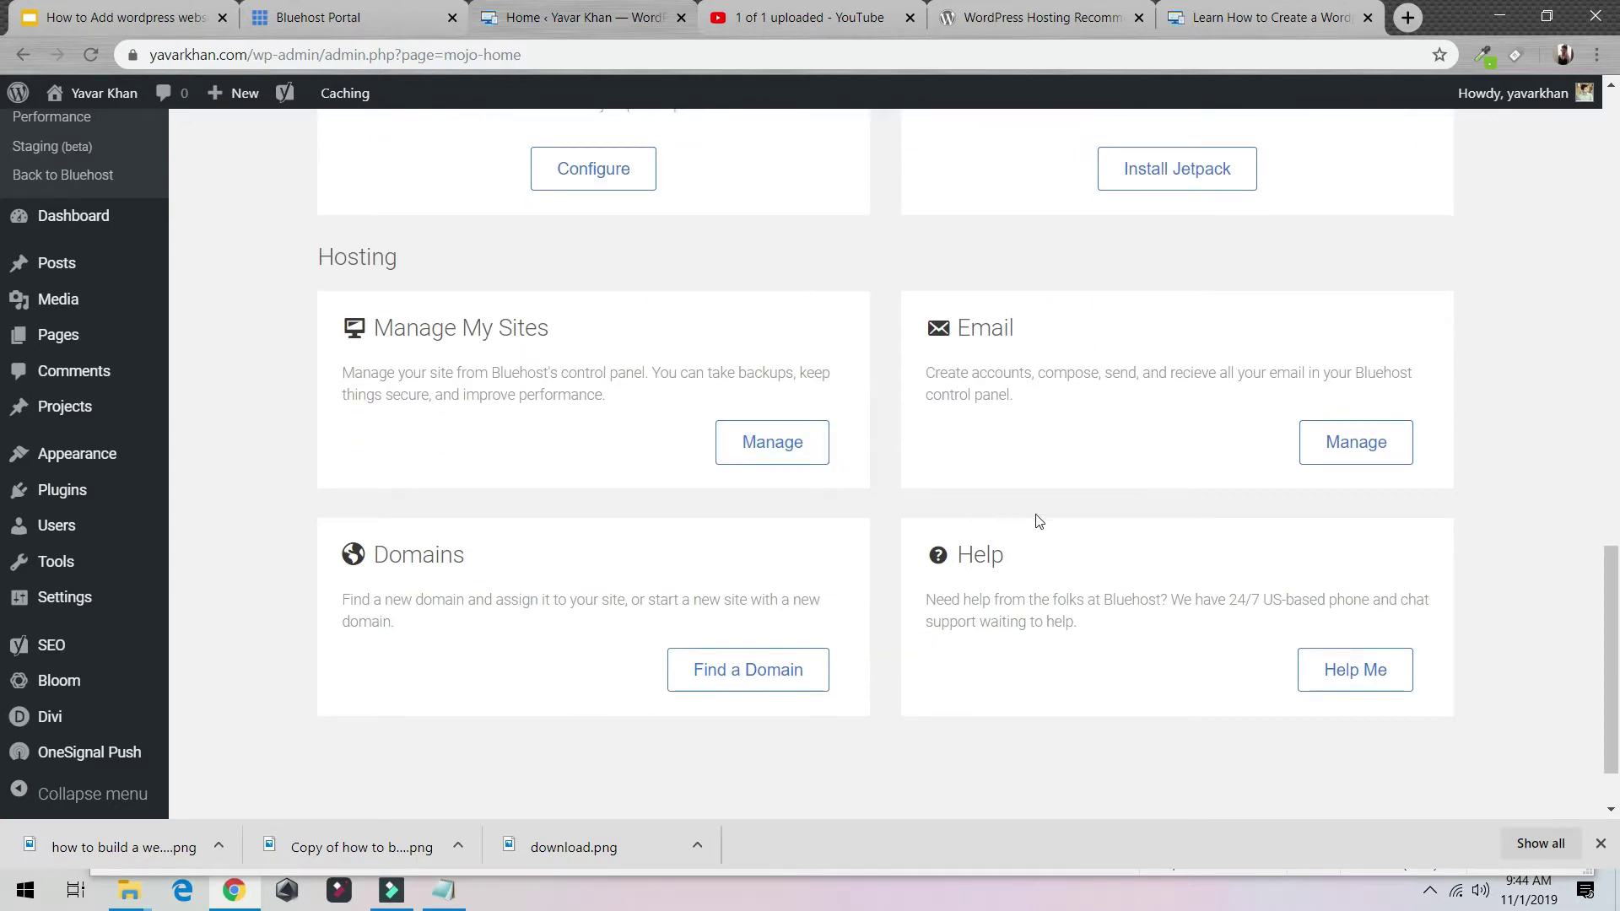
{"action": "scroll", "coordinate": [983, 575], "scroll_direction": "up", "scroll_amount": 15}
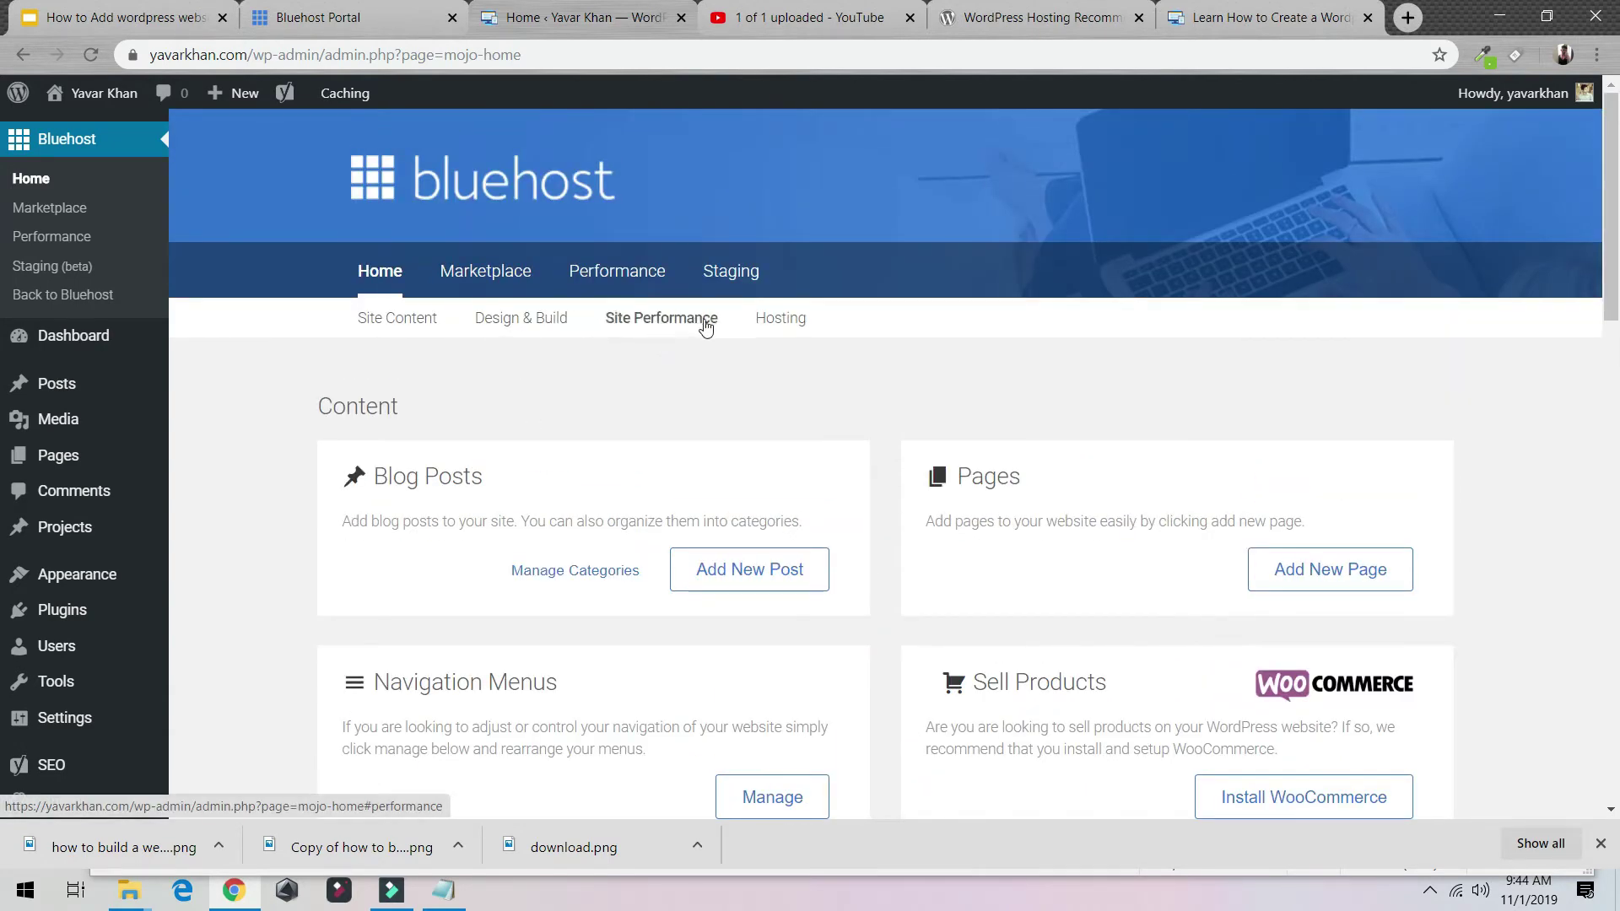
- View Bluehost's Staging page in WordPress and read the explanation of what a staging site is
{"action": "left_click", "coordinate": [736, 274]}
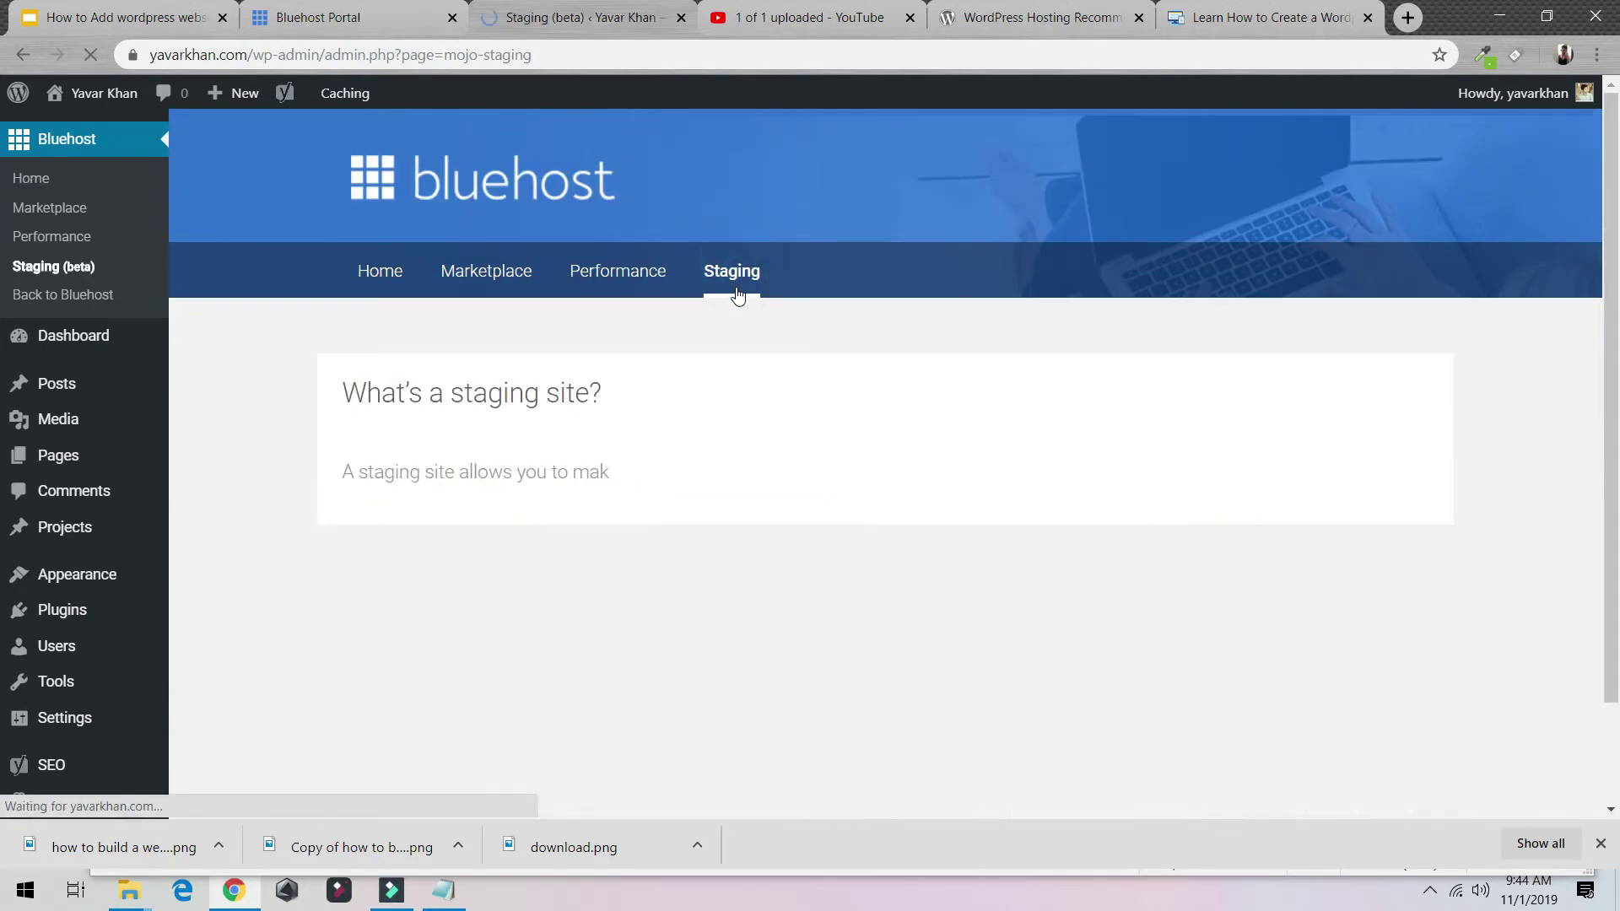
{"action": "scroll", "coordinate": [474, 442], "scroll_direction": "down", "scroll_amount": 2}
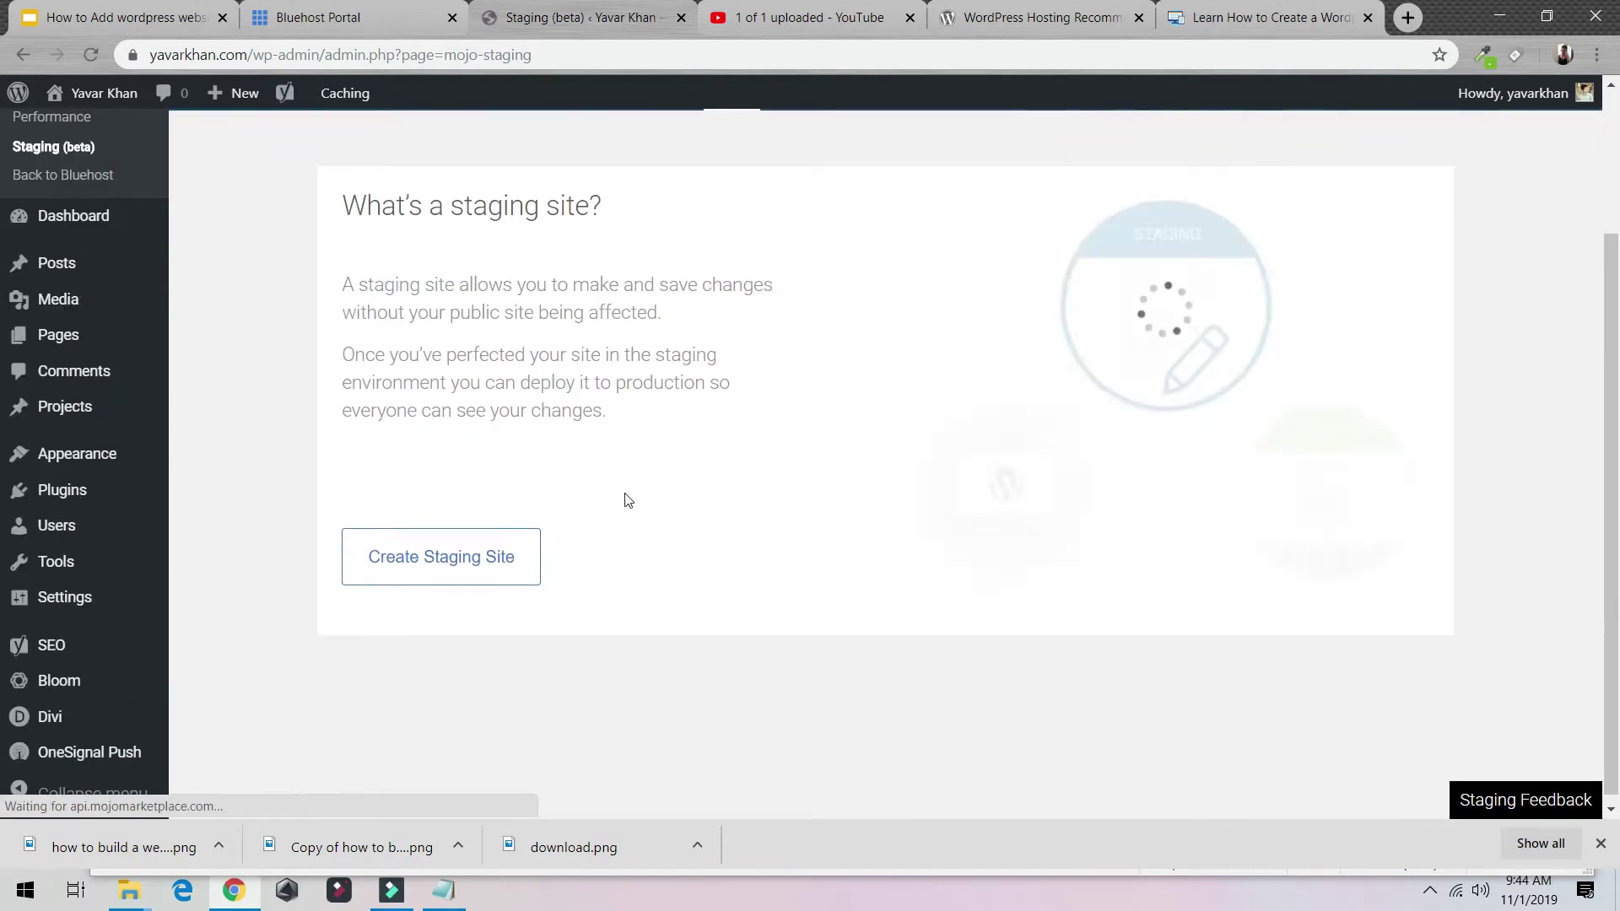